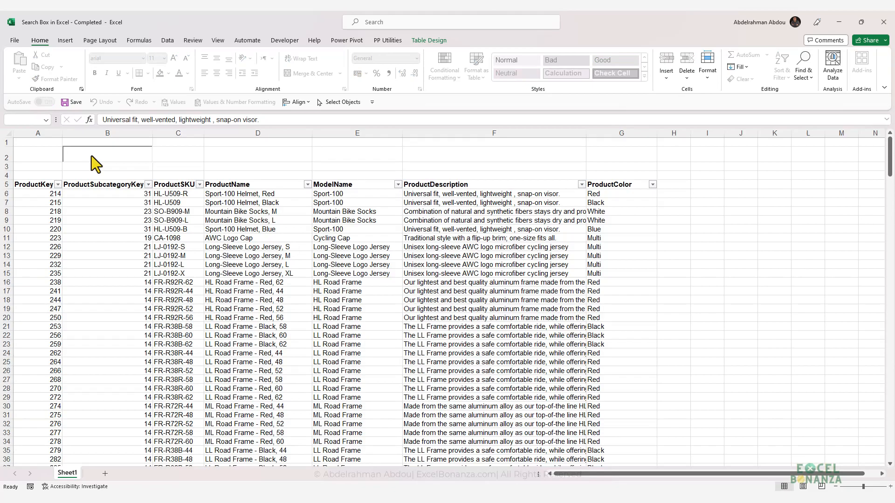
Step: Enter "frame" in the completed workbook's search box and look through the highlighted product rows
text(frame)
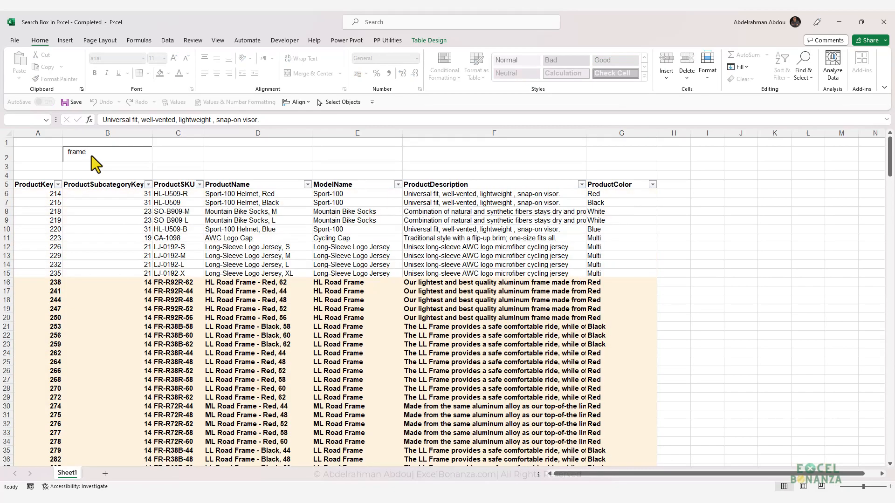
click(416, 279)
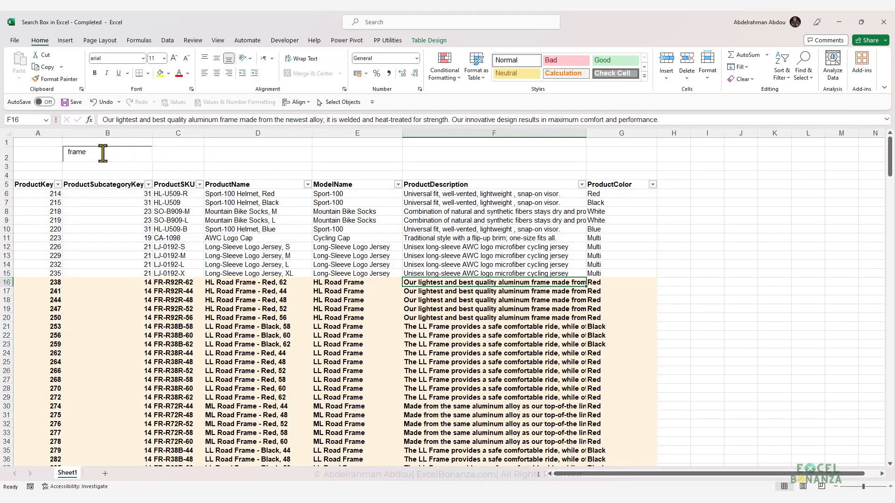
click(473, 293)
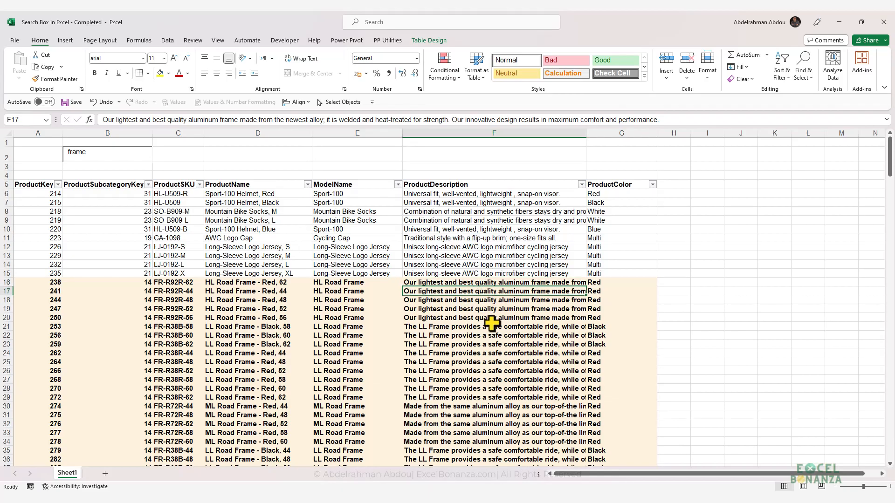
scroll(492, 323, down, 6)
scroll(492, 322, down, 2)
scroll(494, 319, up, 8)
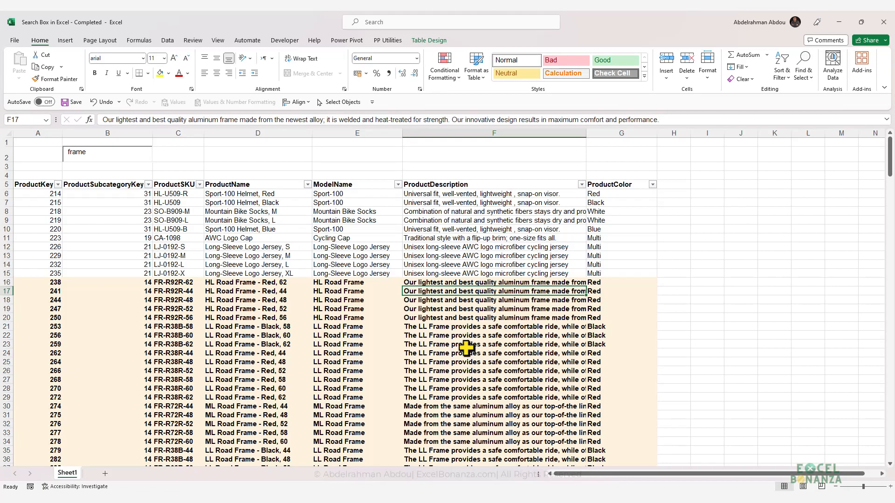
click(459, 300)
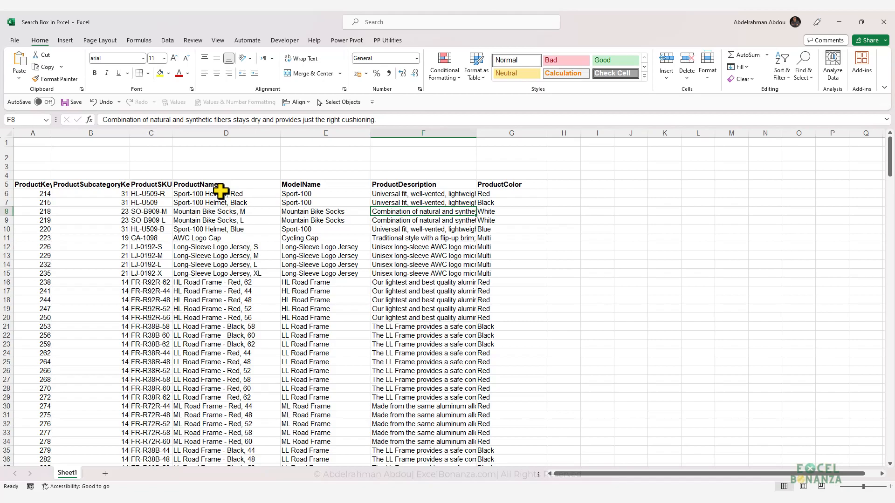
Step: Insert an ActiveX text box control over cell B2, sized to cover the cell
click(98, 156)
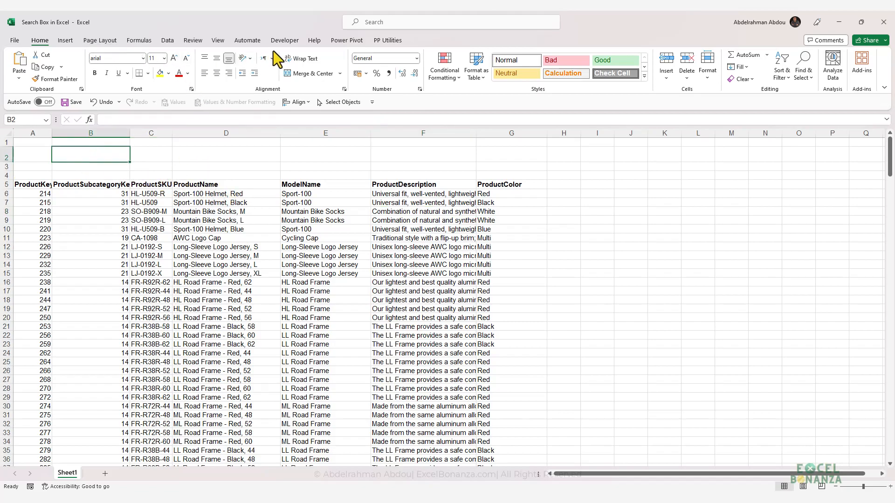
click(288, 41)
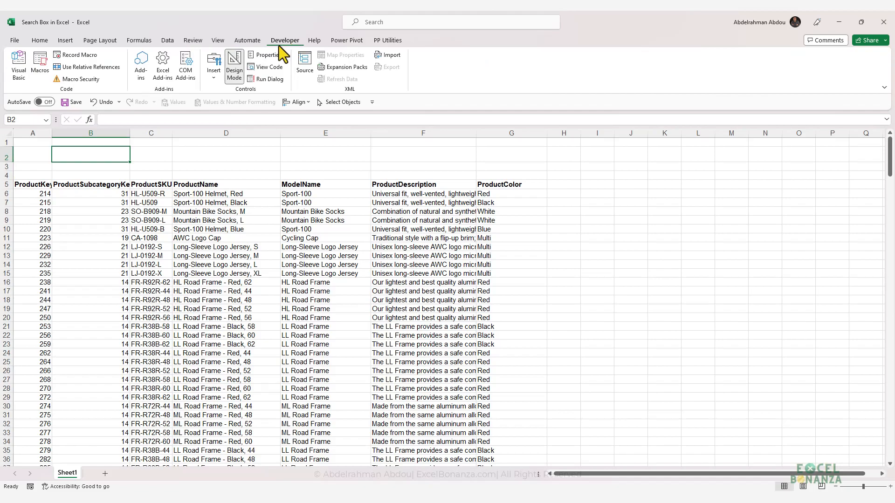
click(212, 78)
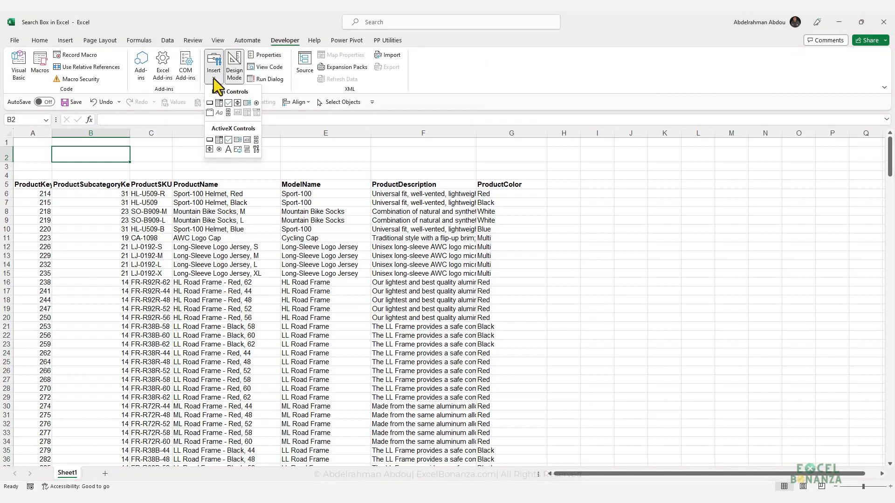
click(248, 145)
drag(49, 147, 131, 162)
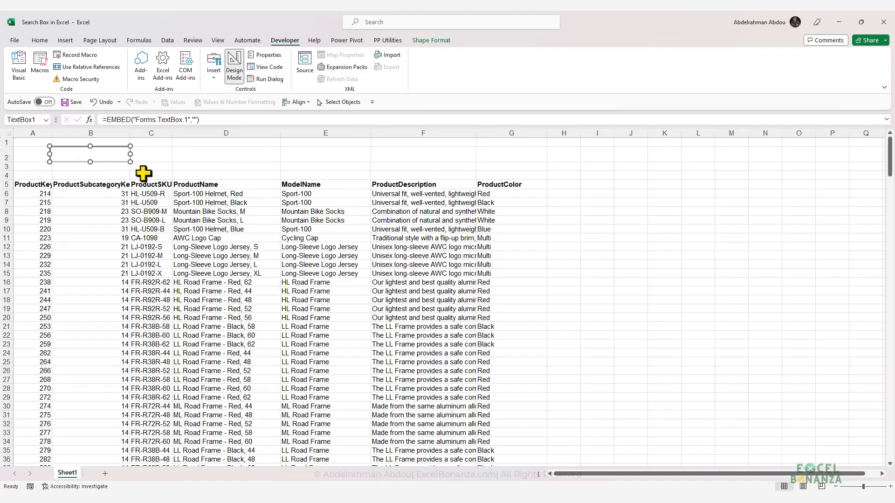
Step: Nudge the text box so that its left edge lines up with cell B2
click(123, 176)
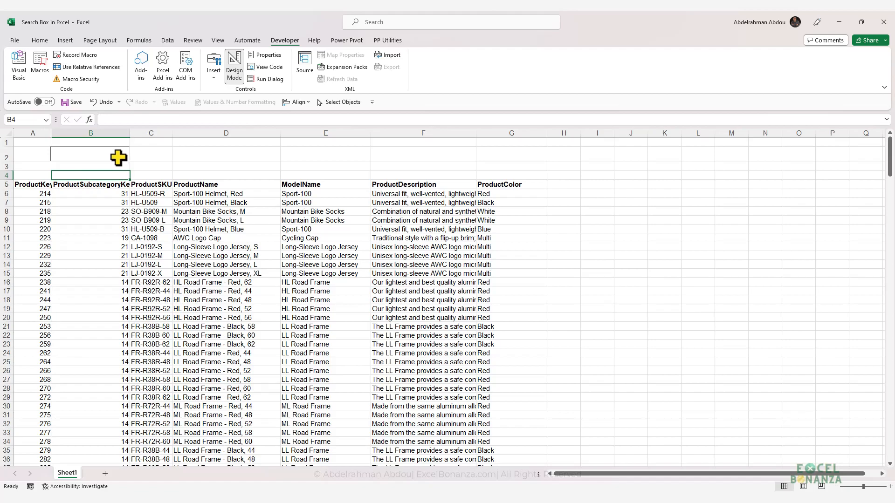
click(117, 157)
drag(115, 158, 118, 157)
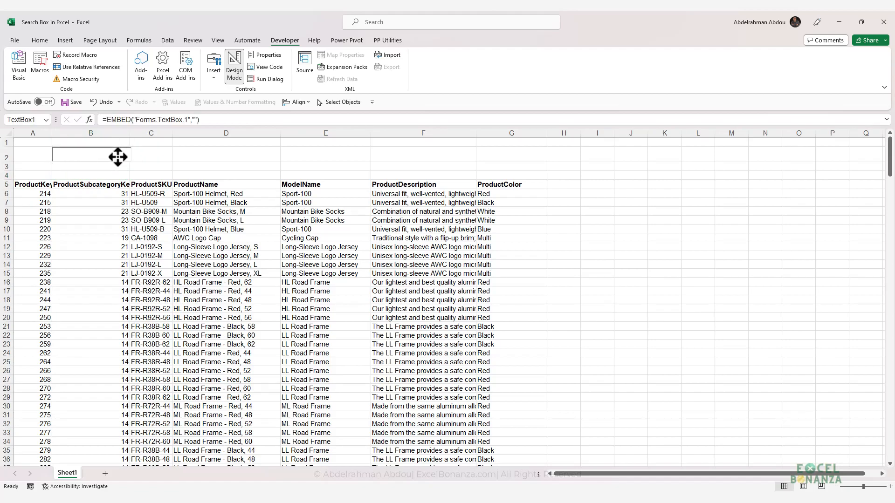
click(116, 176)
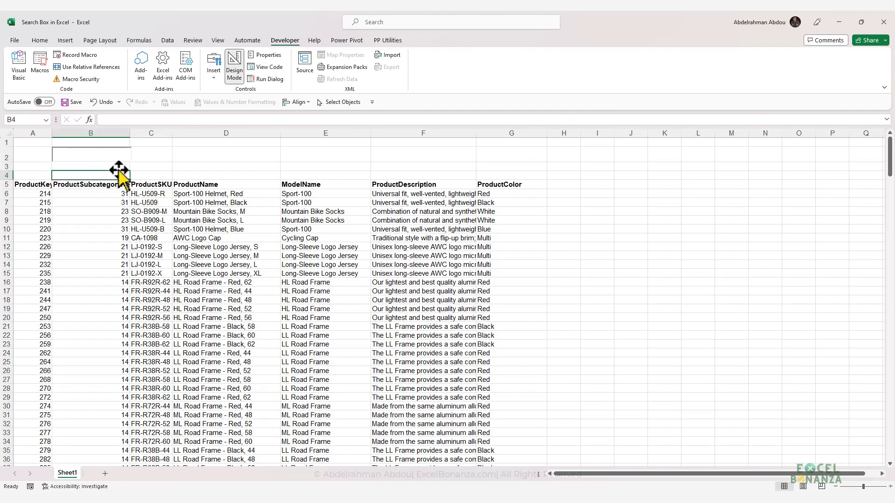
click(115, 155)
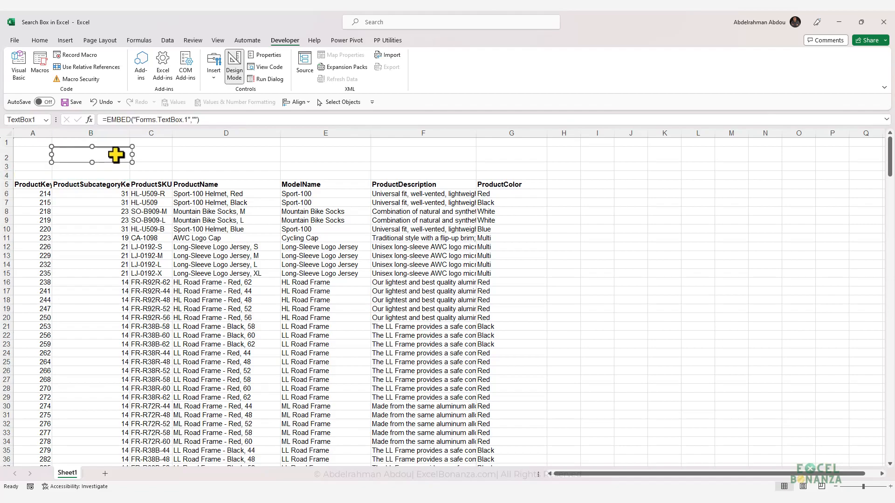
drag(117, 154, 118, 154)
Step: Set the text box's LinkedCell property to B2
right_click(111, 158)
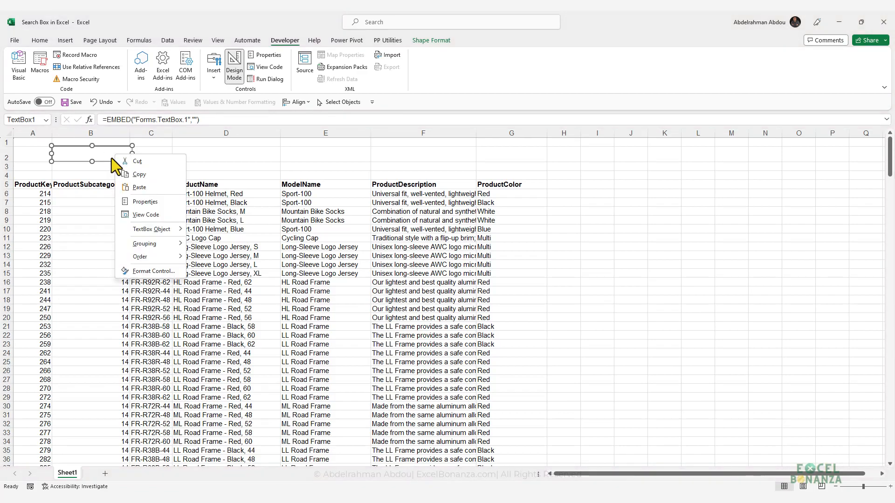
click(160, 203)
click(256, 225)
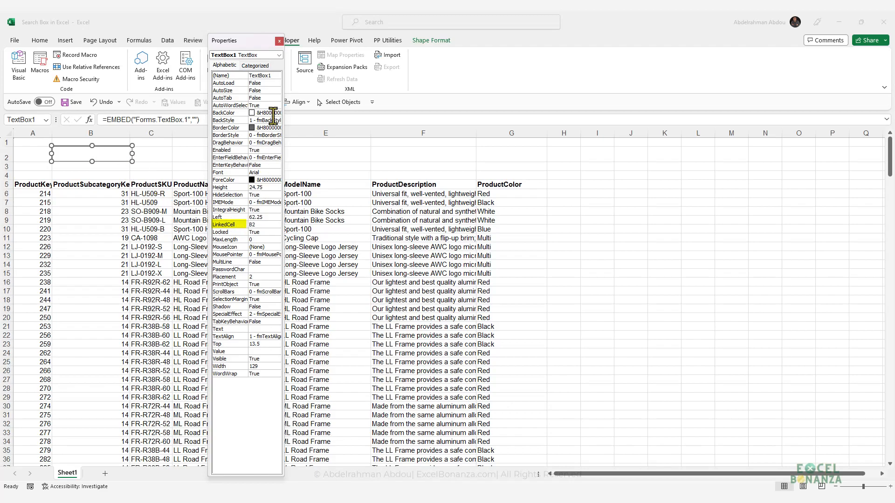
click(279, 42)
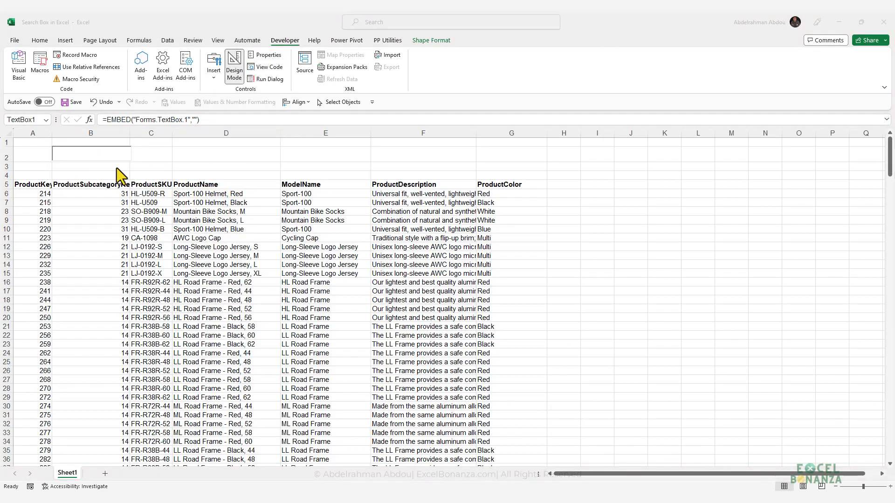
Step: Enter "sghslg" in the text box outside Design Mode, then, back in Design Mode, move it over columns C and D to uncover B2
click(237, 70)
click(109, 156)
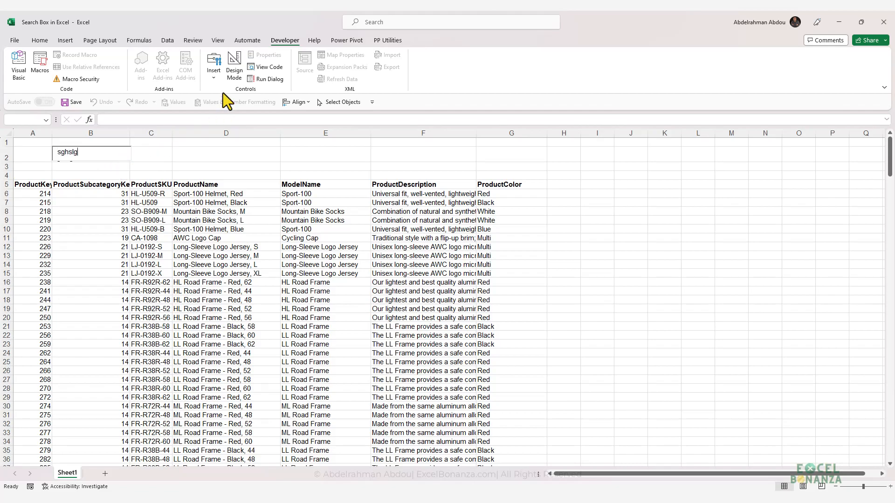
click(234, 70)
drag(120, 161, 197, 160)
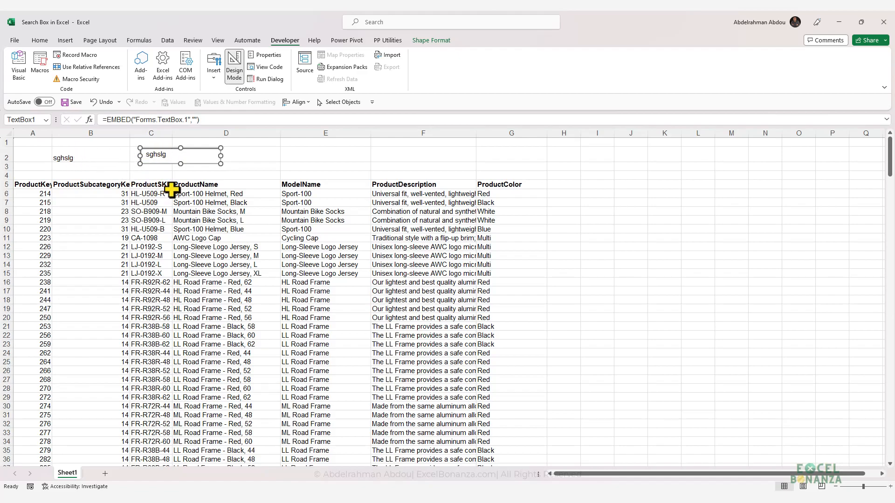
mouse_move(189, 156)
mouse_down()
mouse_move(134, 162)
mouse_move(96, 154)
mouse_move(196, 158)
mouse_up()
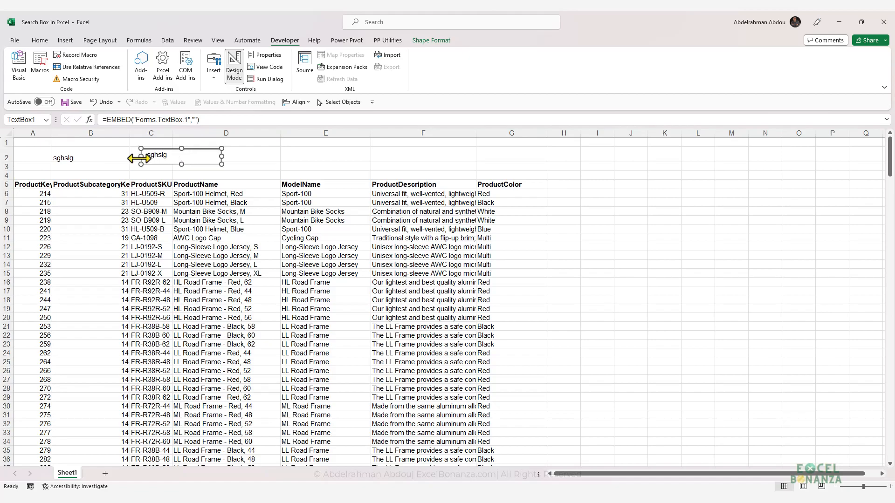
Step: Set the font colour of cell B2 to white and move the text box back over the cell
click(94, 158)
click(36, 41)
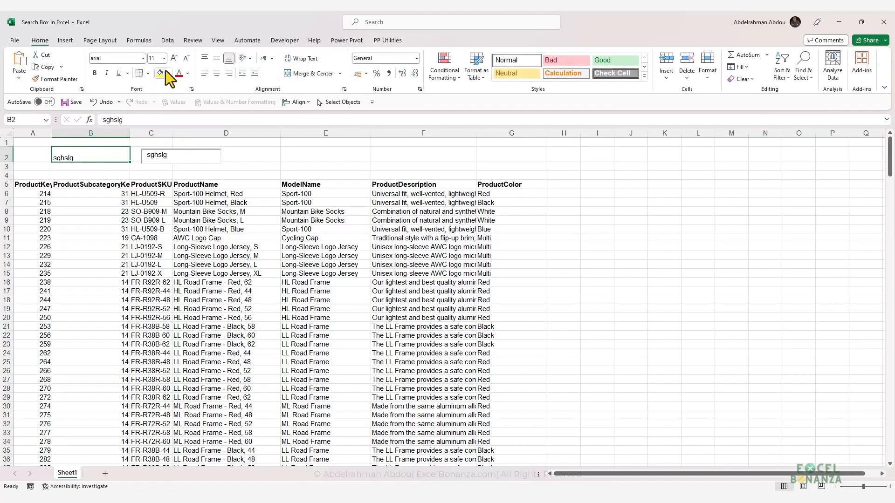
click(189, 73)
click(181, 113)
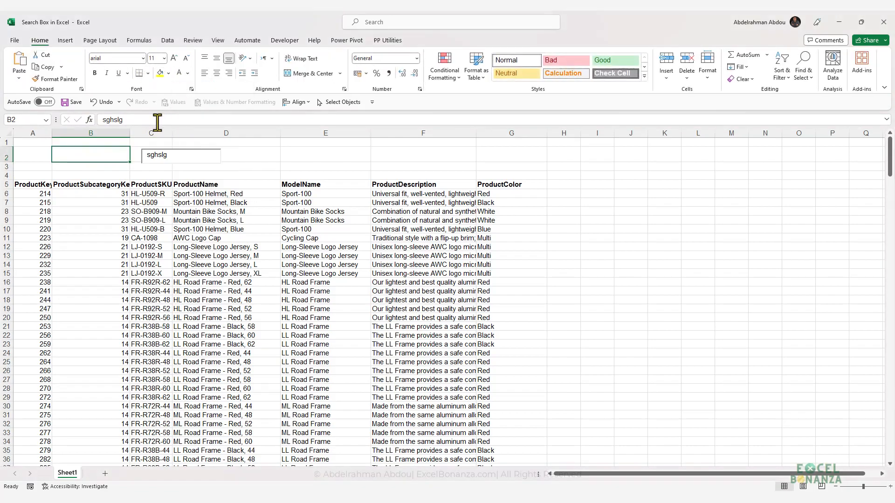
click(200, 158)
drag(200, 158, 110, 158)
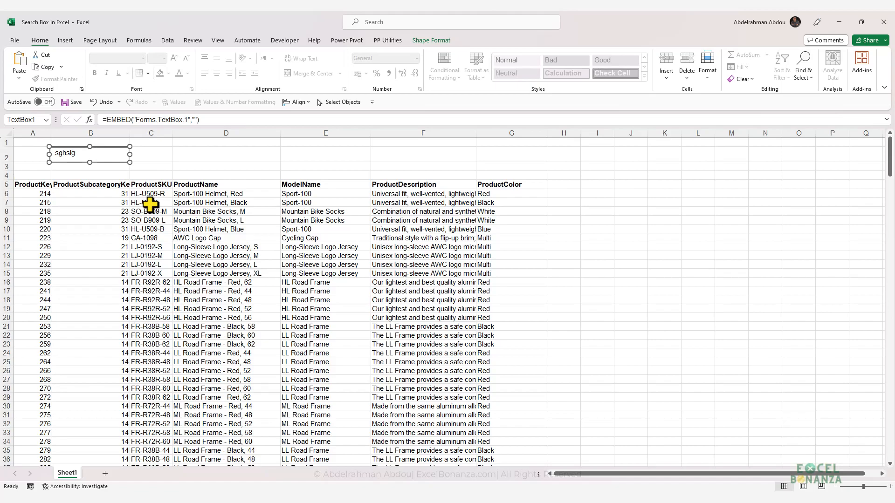
Step: Start an AND formula in cell I6 with the non-empty condition $B$2<>"" as its first argument
click(594, 194)
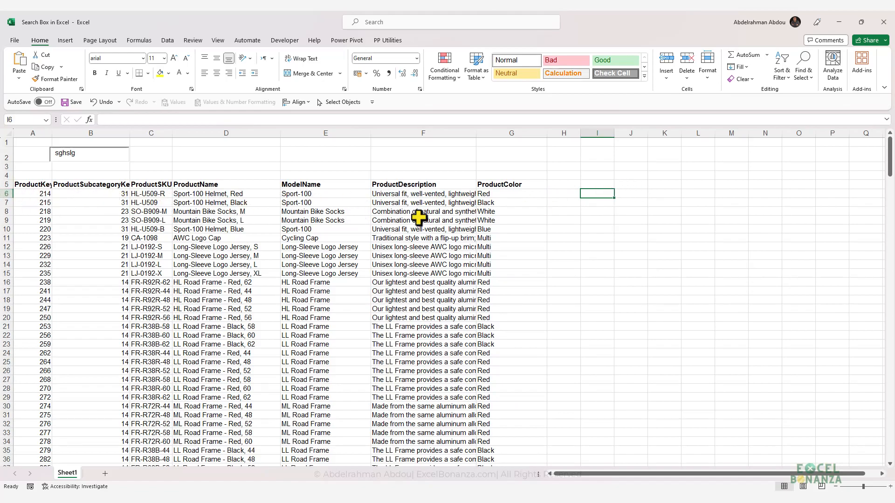
text(=and)
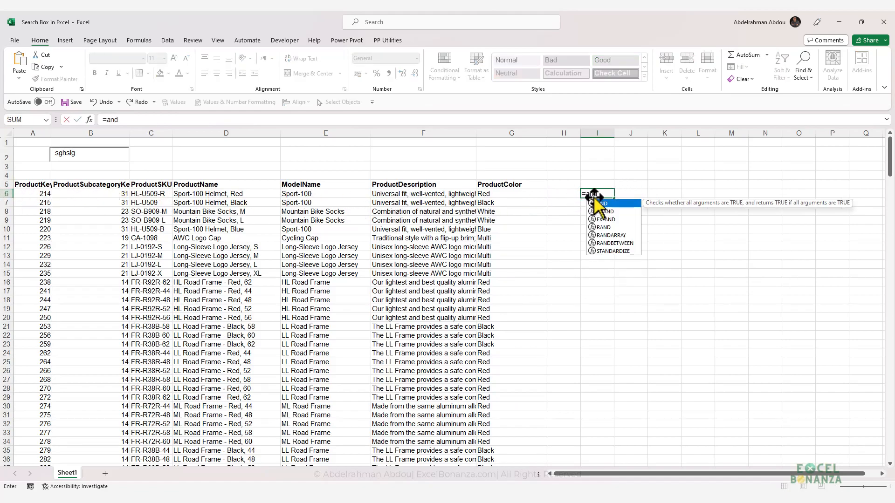
key(Tab)
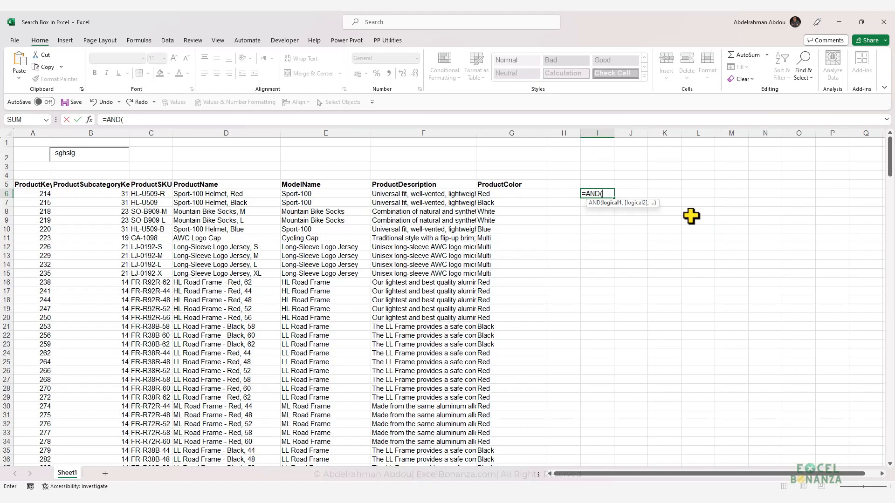
text(b2)
key(F4)
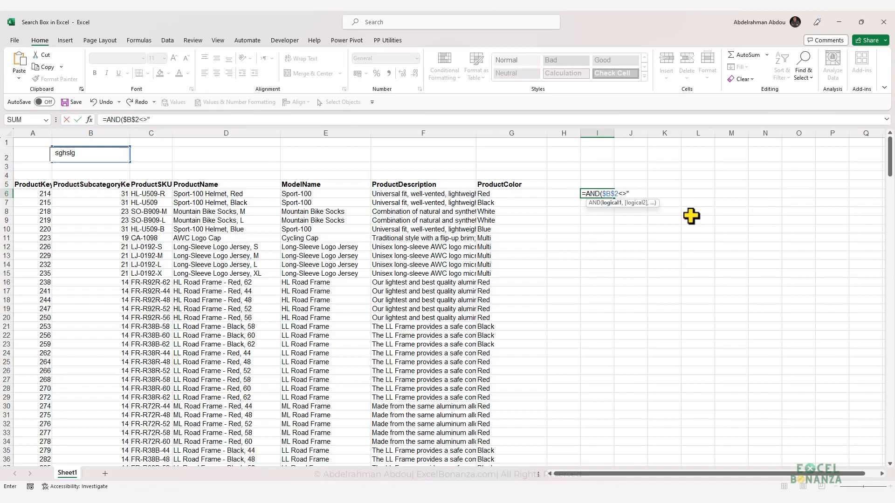
text(<>"",)
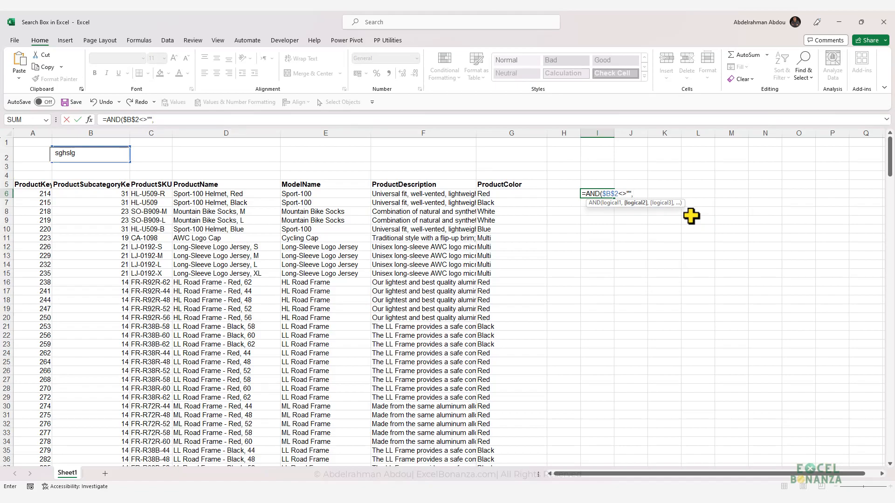
text(SEARCH(b2)
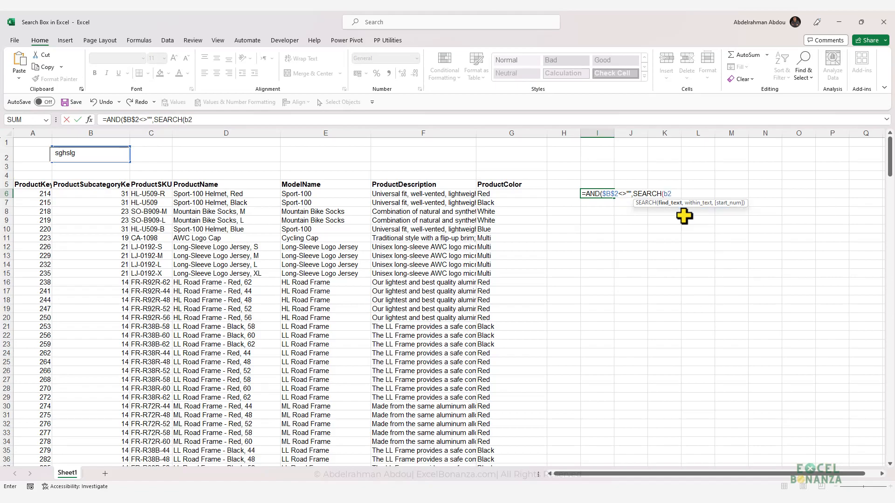
Step: Complete the I6 formula with the condition SEARCH($B$2,$F6)>0 as the second argument of AND
key(F4)
text(,)
click(425, 195)
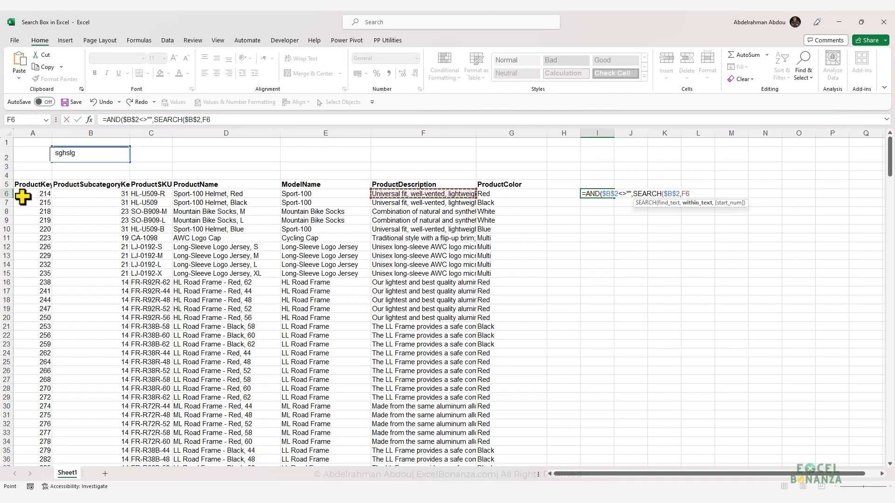
click(229, 120)
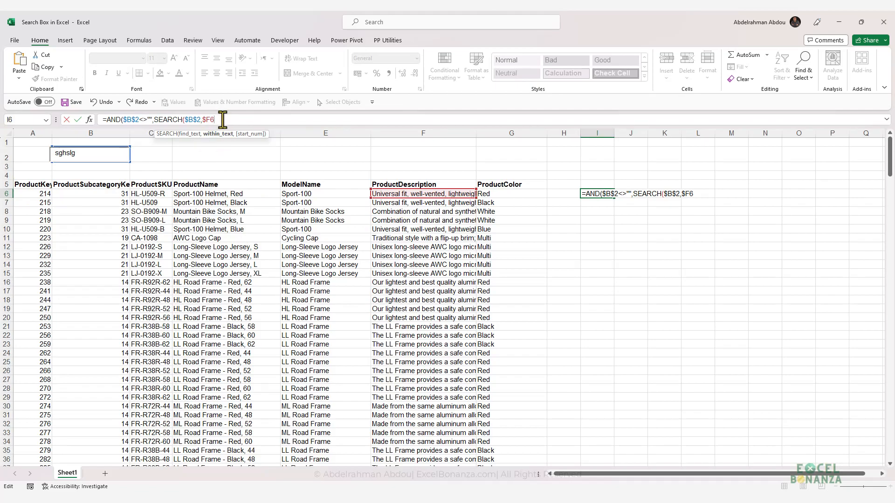
text()>0)
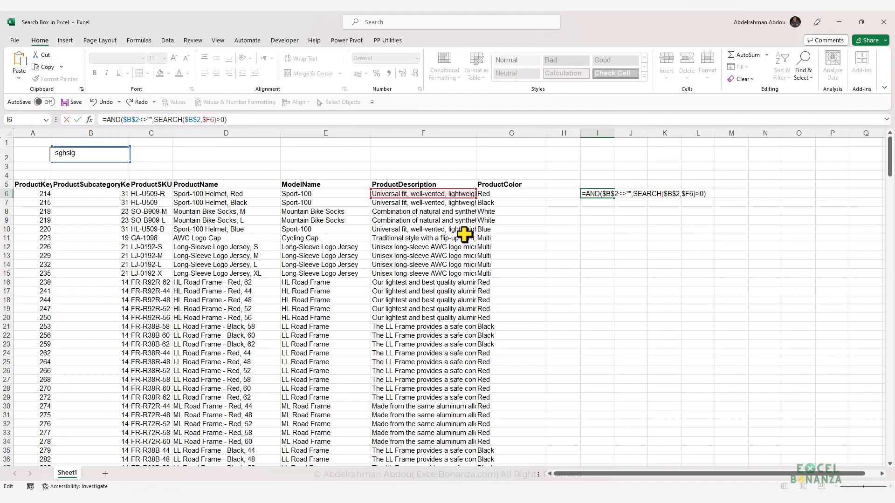
key(ctrl+Return)
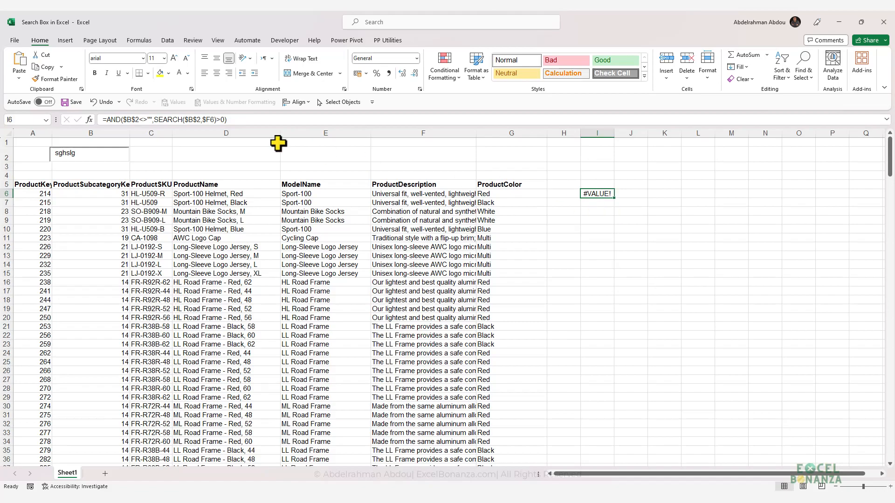
Step: Review the two conditions of the AND formula in cell I6 and fill the formula down to I33
click(199, 121)
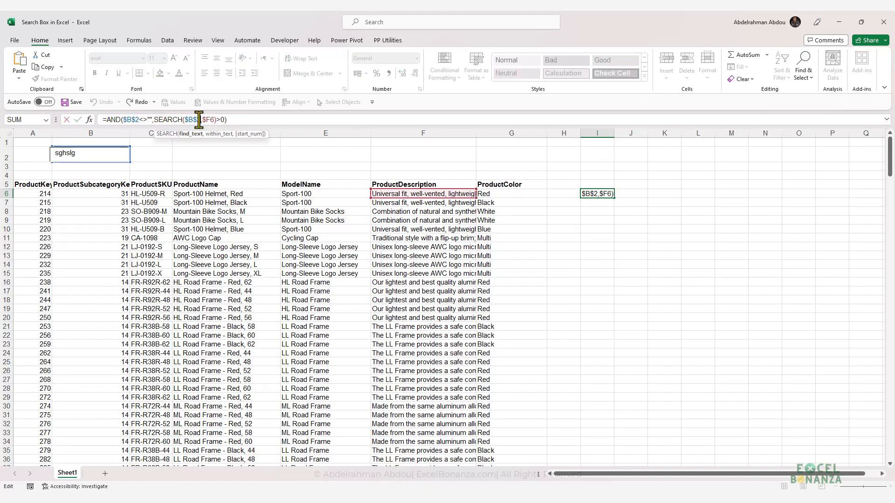
key(ctrl+Return)
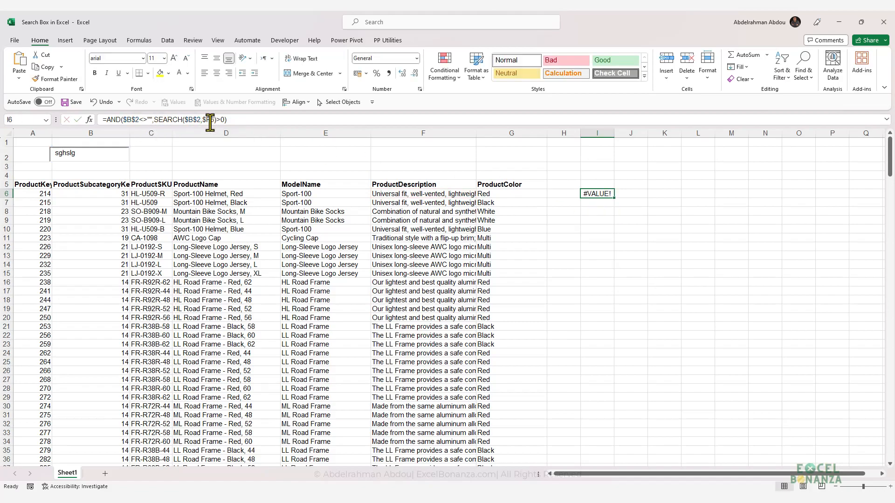
click(142, 120)
drag(150, 120, 107, 120)
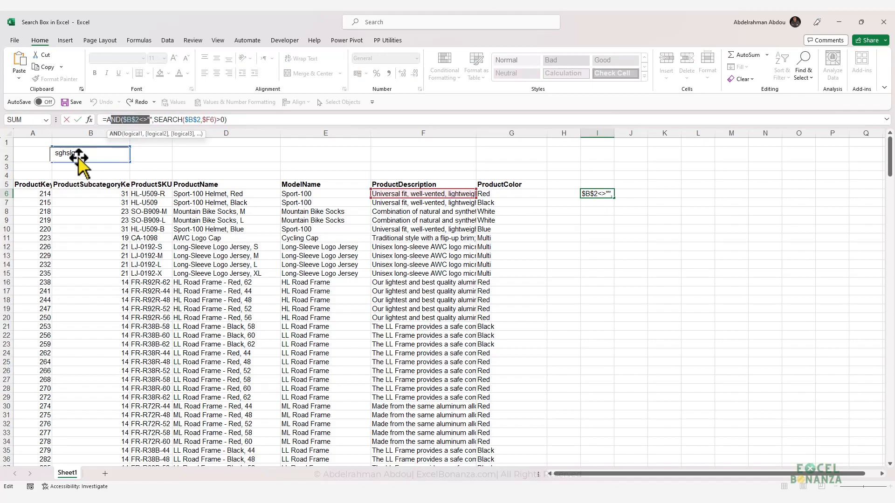
click(174, 119)
click(222, 120)
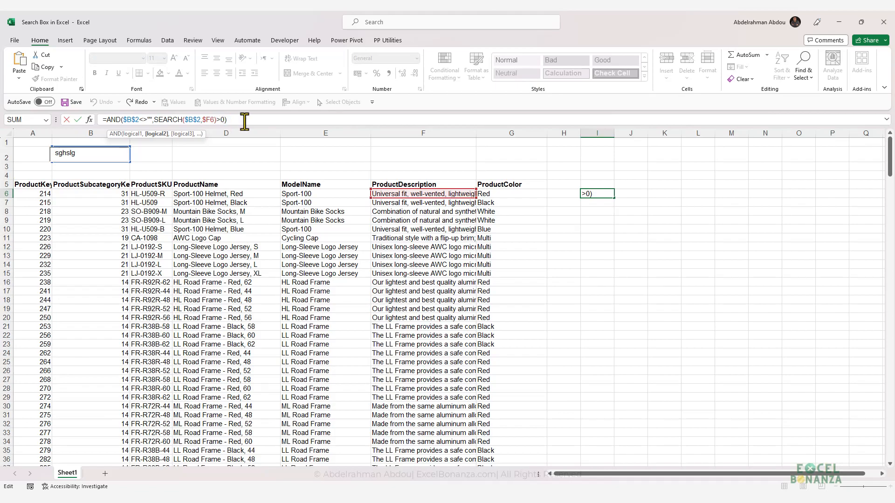
key(ctrl+Return)
drag(614, 197, 585, 438)
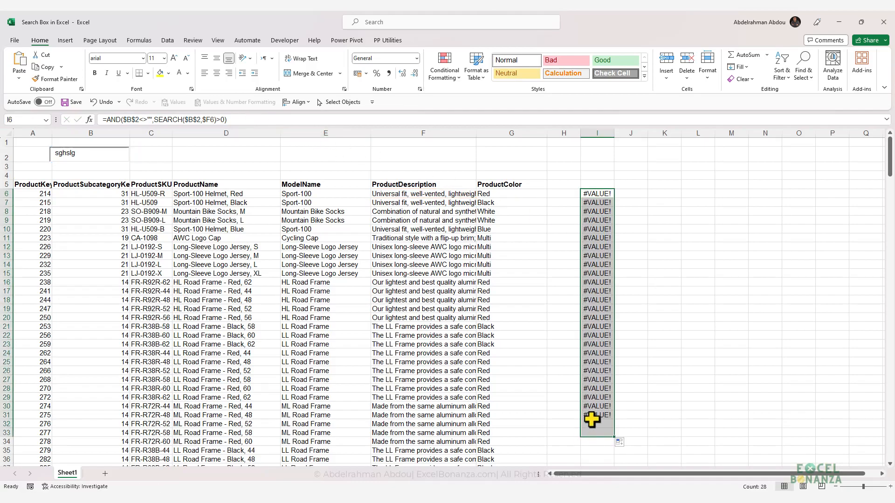
Step: Turn off Design Mode and enter "frame" in the search text box
click(91, 151)
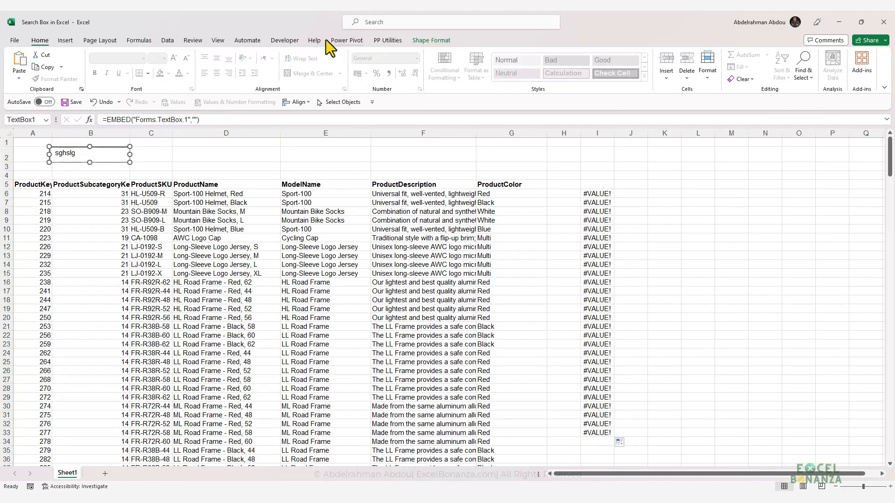
click(285, 41)
click(235, 66)
click(90, 153)
text(frame)
Step: Widen the ProductDescription column to compare the description in row 16 with its formula result in I16
click(595, 282)
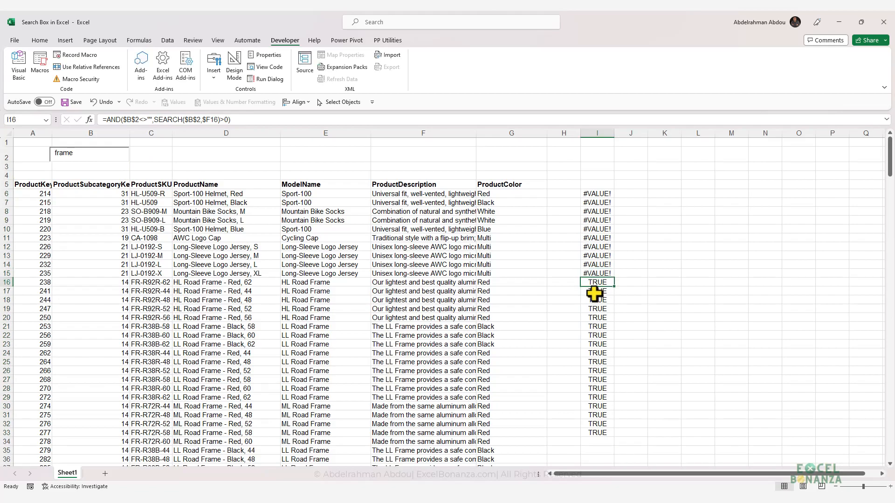
click(399, 282)
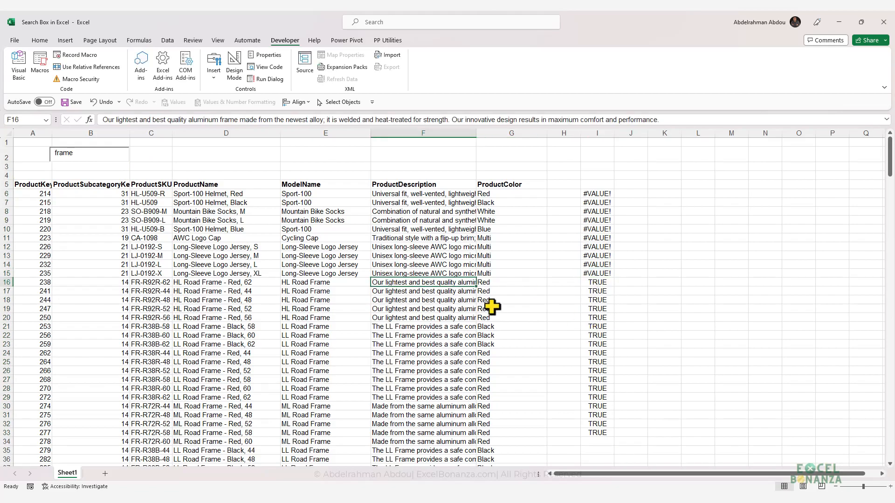
drag(476, 135, 525, 134)
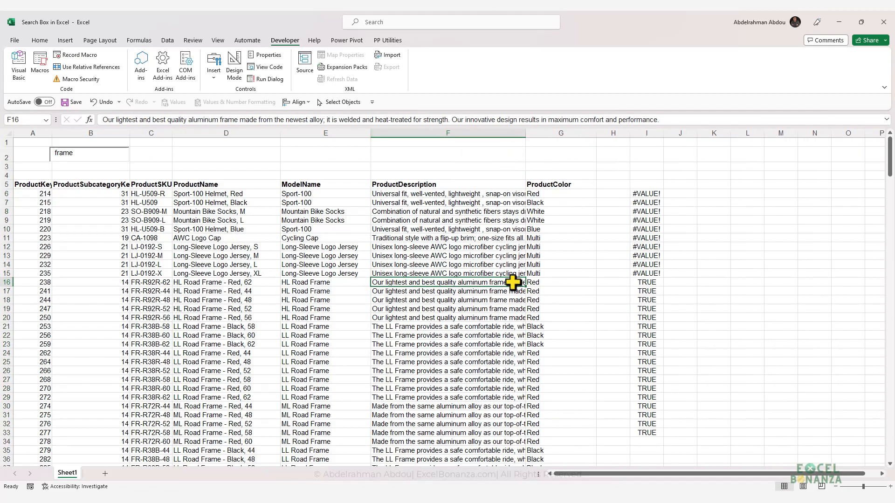
mouse_move(647, 282)
mouse_down()
mouse_move(632, 432)
mouse_move(653, 299)
mouse_move(645, 280)
mouse_up()
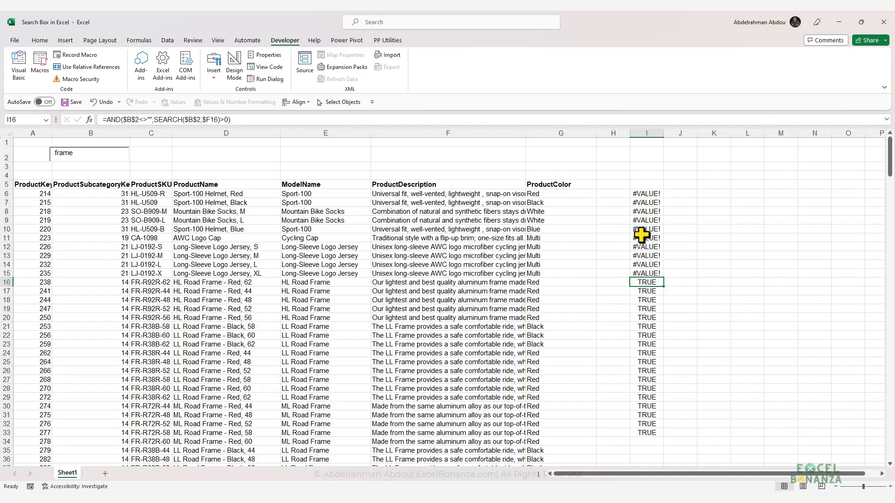
Step: Copy the full AND formula text from cell I6 and leave the cell unchanged
click(647, 194)
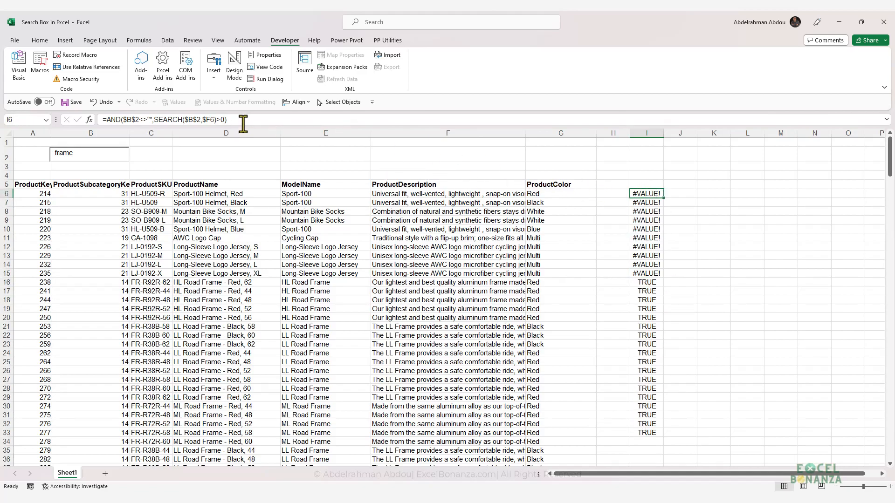
drag(239, 120, 94, 120)
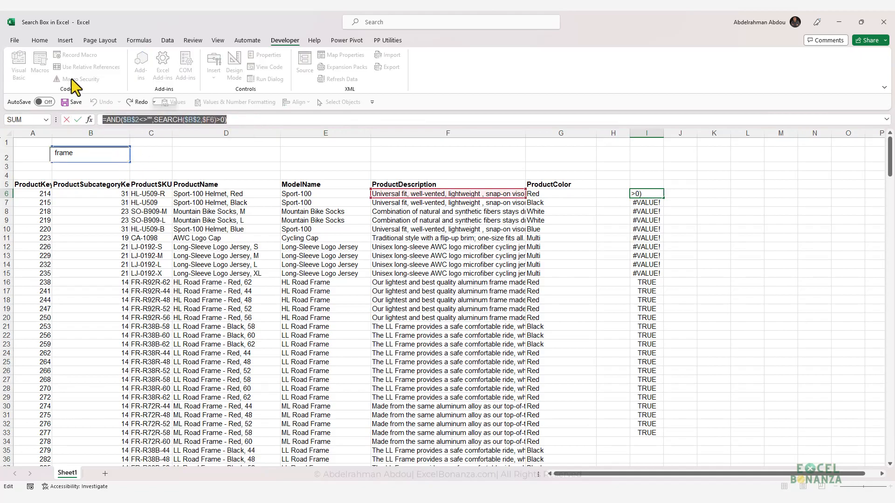
key(Escape)
Step: Start a formula-based conditional formatting rule for all product rows A6:G298 with =AND($B$2<>"",SEARCH($B$2,$F6)>0)
click(40, 40)
drag(30, 192, 552, 297)
key(ctrl+shift+Down)
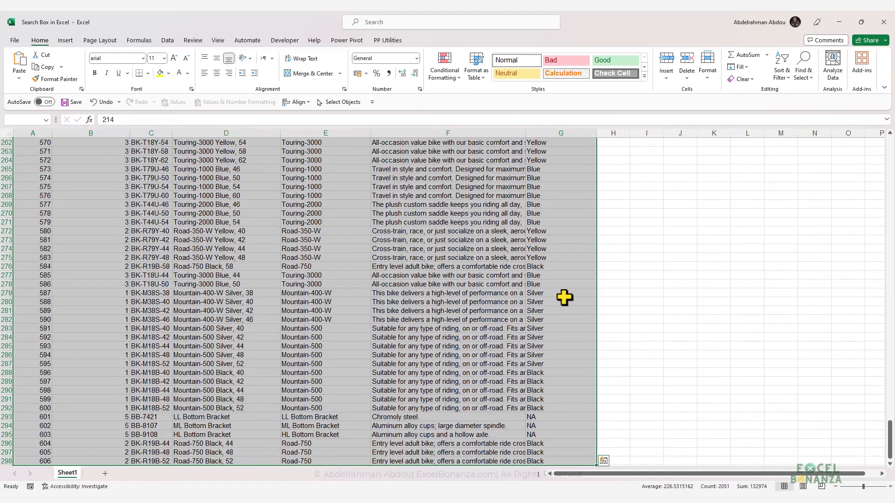
click(452, 75)
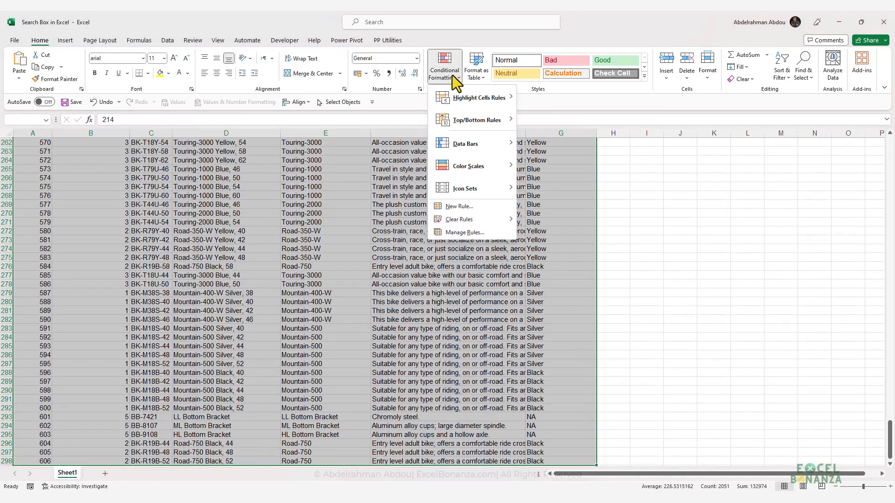
click(463, 206)
click(403, 269)
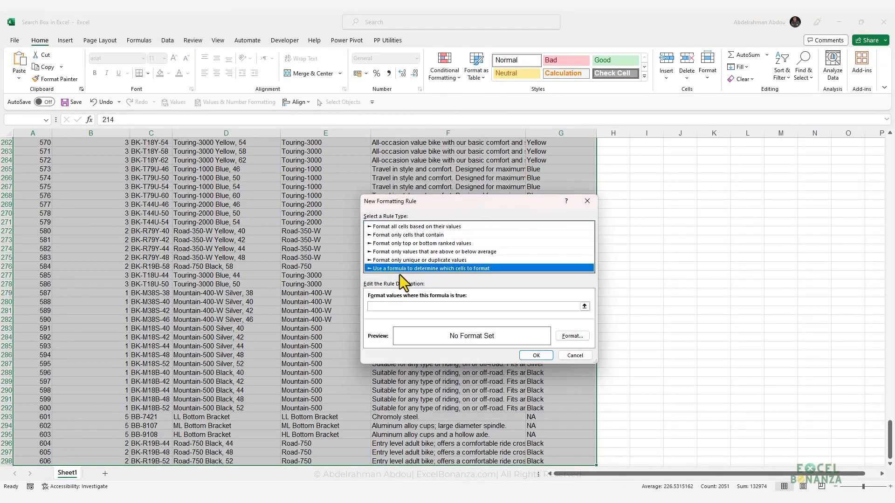
click(416, 307)
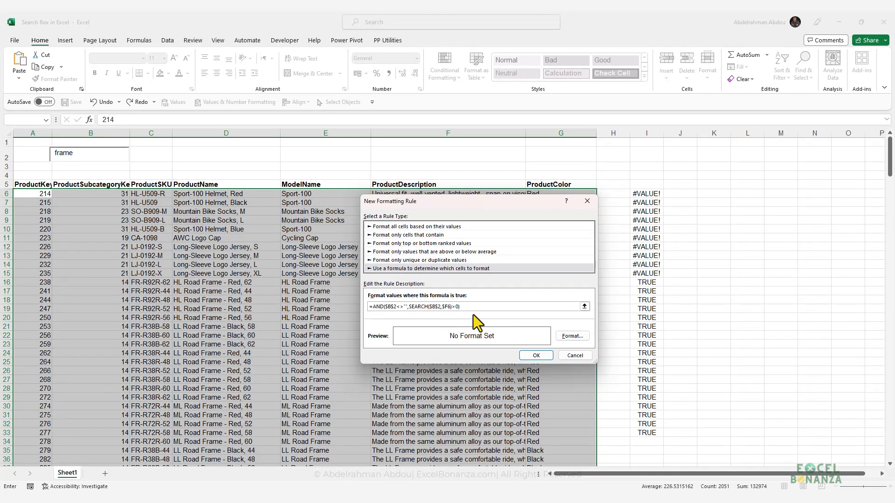
Step: Give the rule a light gold fill and a bold black font, and apply it to the product rows
click(569, 336)
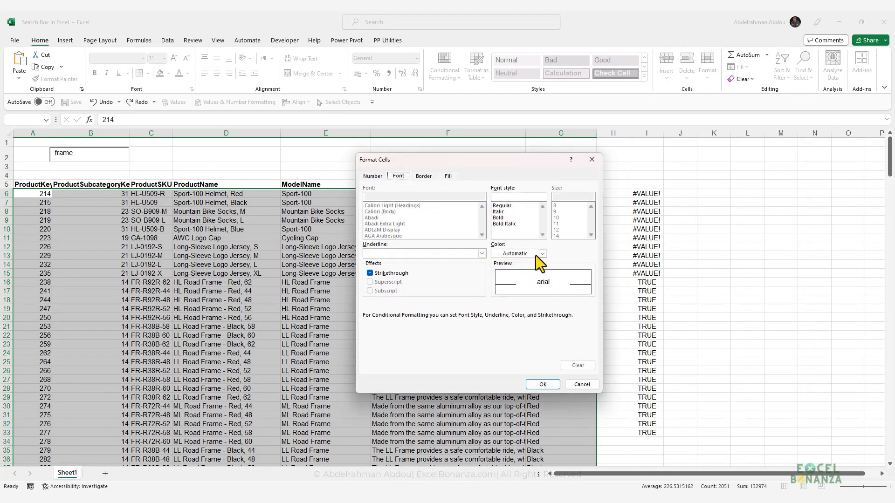
click(457, 175)
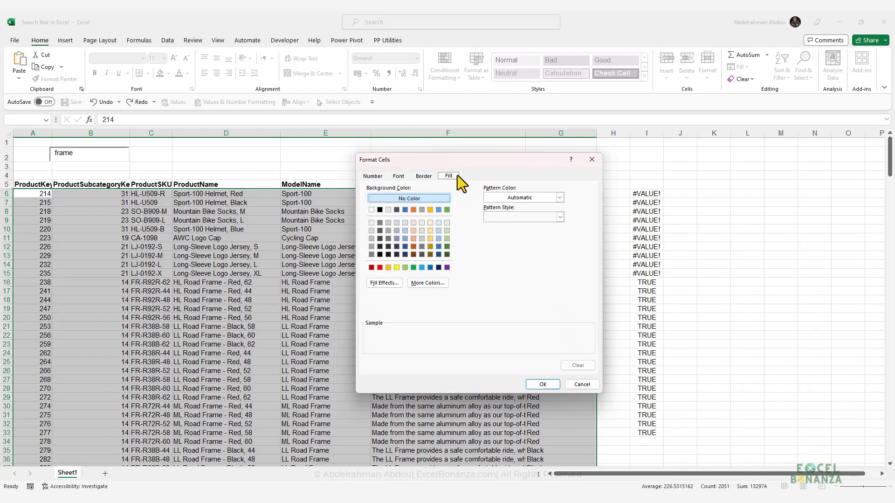
click(431, 226)
click(399, 176)
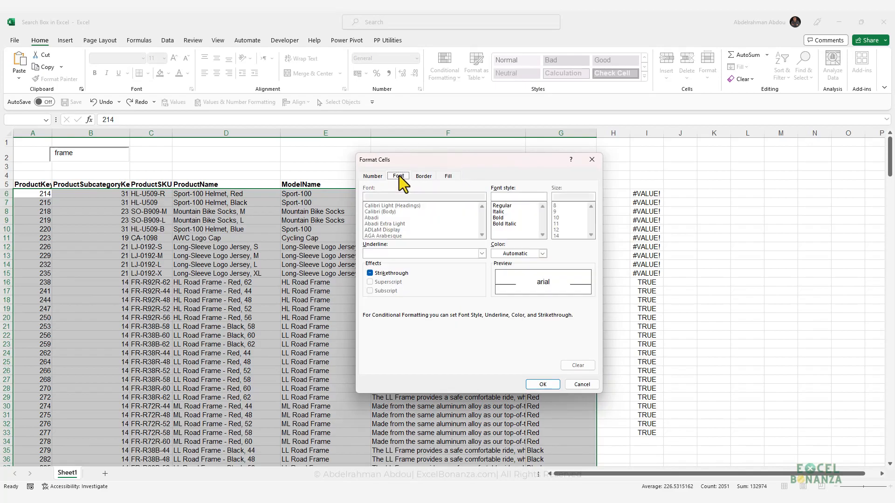
click(504, 217)
click(513, 254)
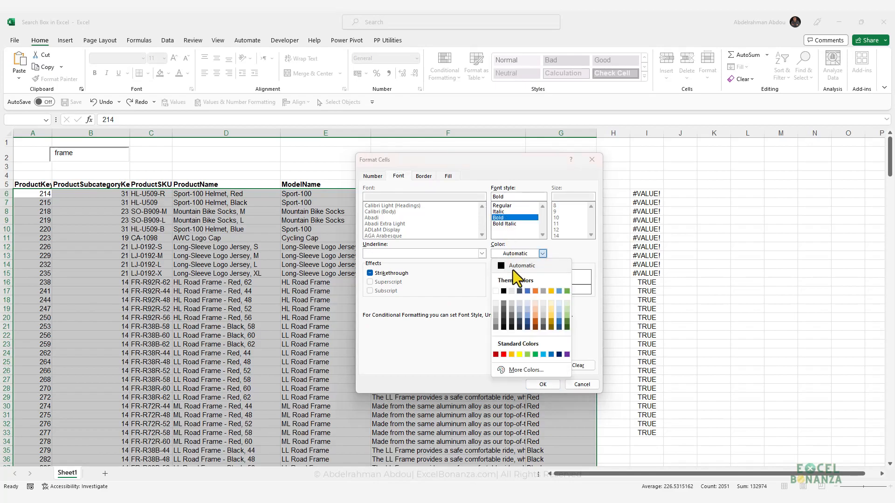
click(505, 293)
click(546, 388)
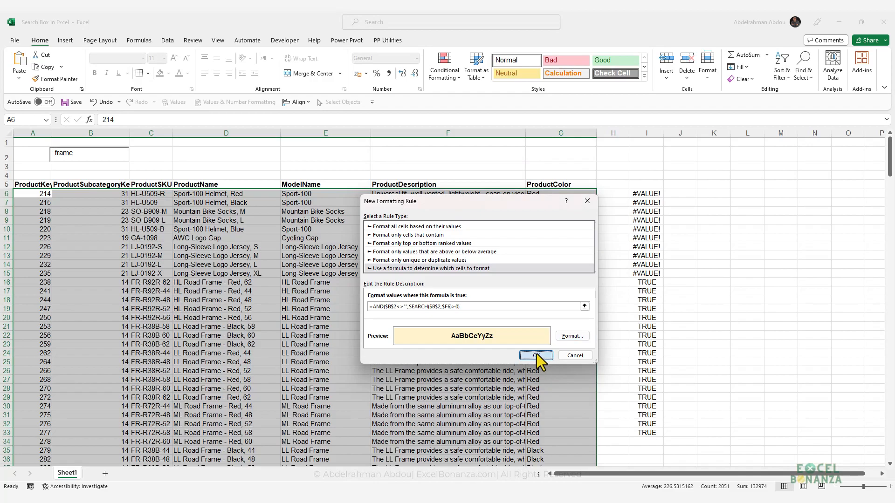
click(536, 356)
click(433, 327)
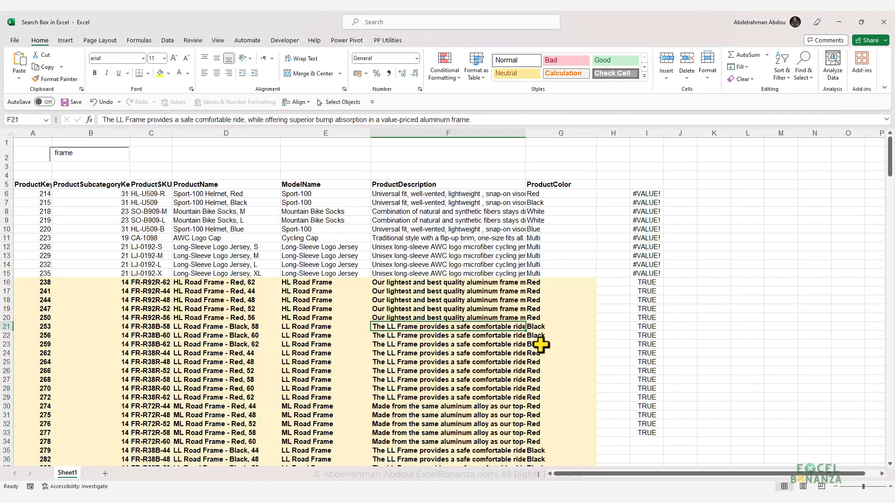
Step: Check some highlighted descriptions and clear the test formulas from cells I6:I33
click(447, 285)
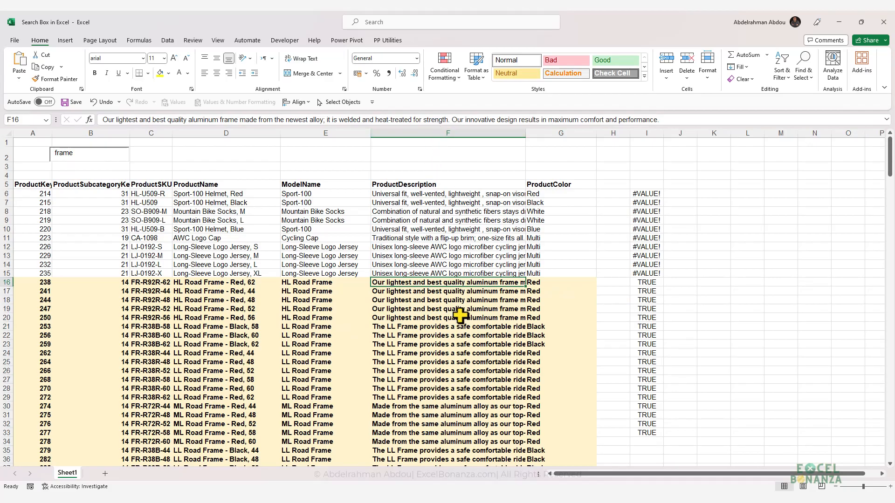
click(436, 309)
scroll(447, 314, down, 4)
scroll(447, 314, up, 4)
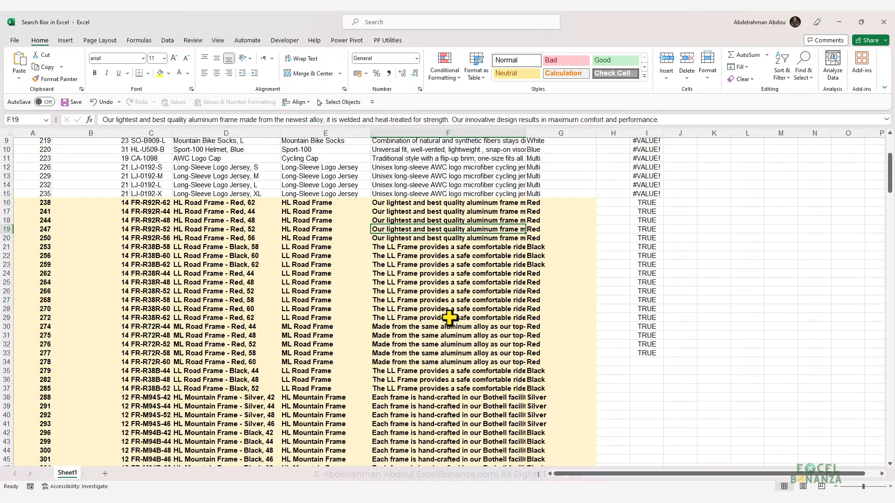
drag(646, 193, 645, 425)
key(Delete)
Step: Look through the product list to compare the descriptions of highlighted and non-highlighted rows
click(441, 308)
click(436, 284)
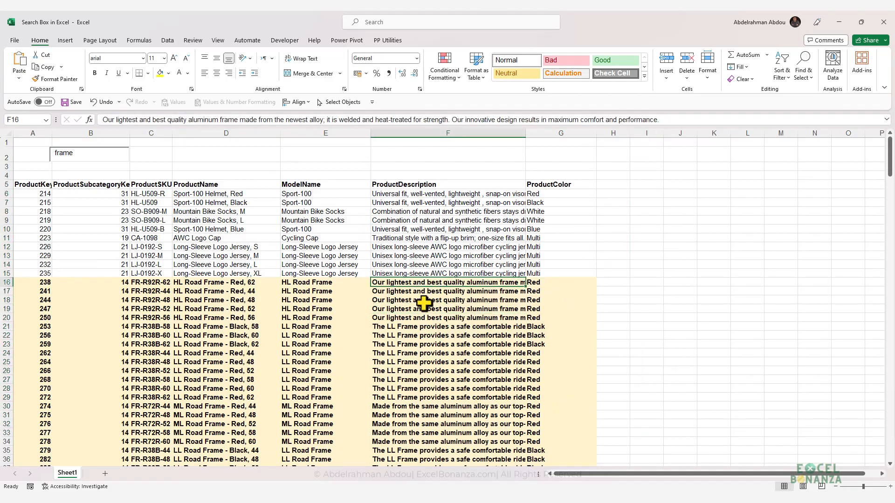
scroll(424, 304, down, 20)
scroll(766, 225, up, 5)
drag(891, 212, 889, 149)
click(456, 309)
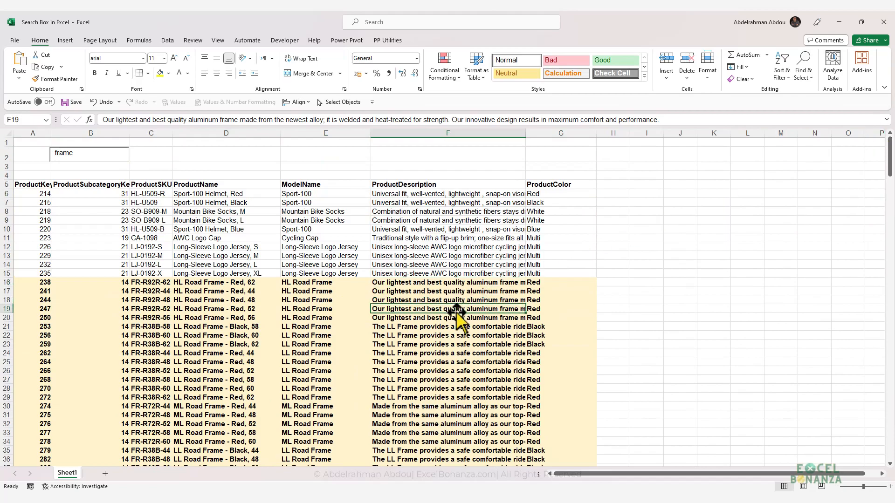
click(450, 220)
Step: Add filters to the header row and filter ProductDescription by the light gold cell colour
click(442, 185)
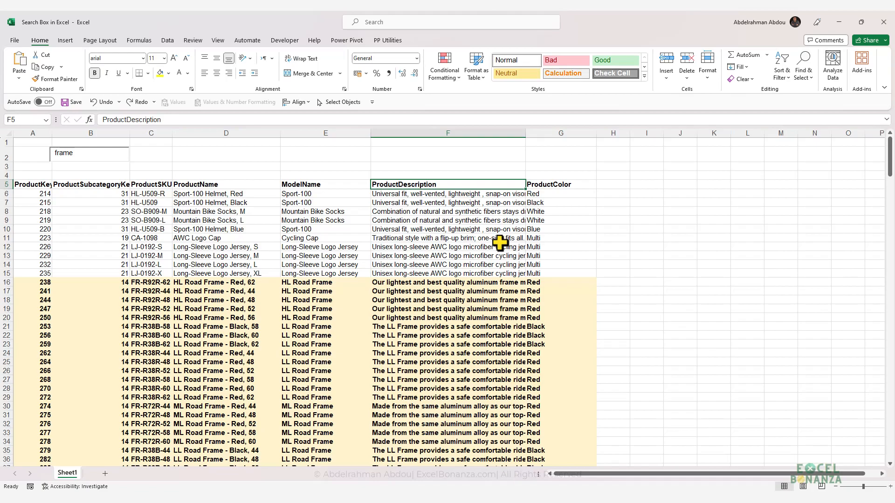
key(ctrl+shift+l)
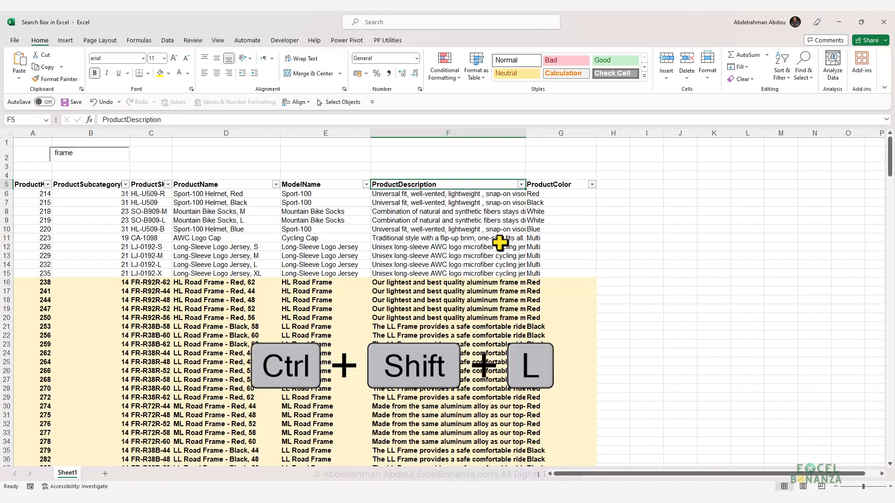
click(502, 203)
click(521, 185)
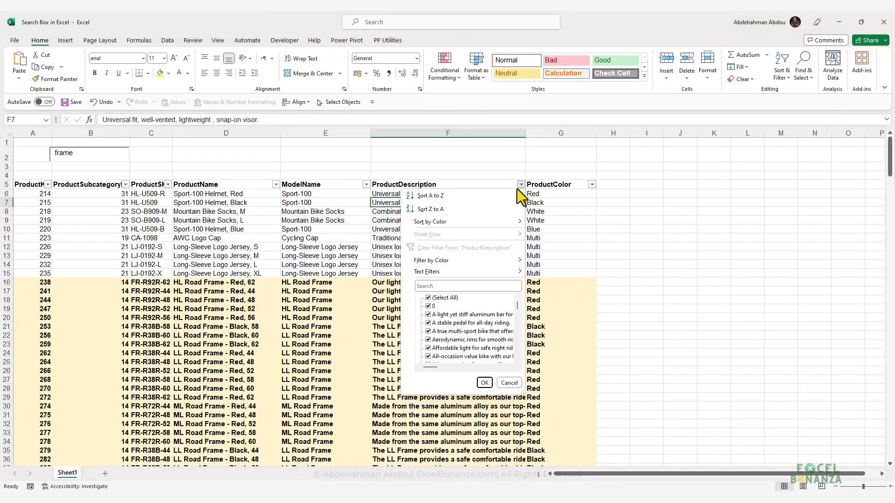
mouse_move(477, 263)
click(546, 274)
click(506, 204)
Step: Remove the filters from the product list to show all rows again
key(ctrl+shift+l)
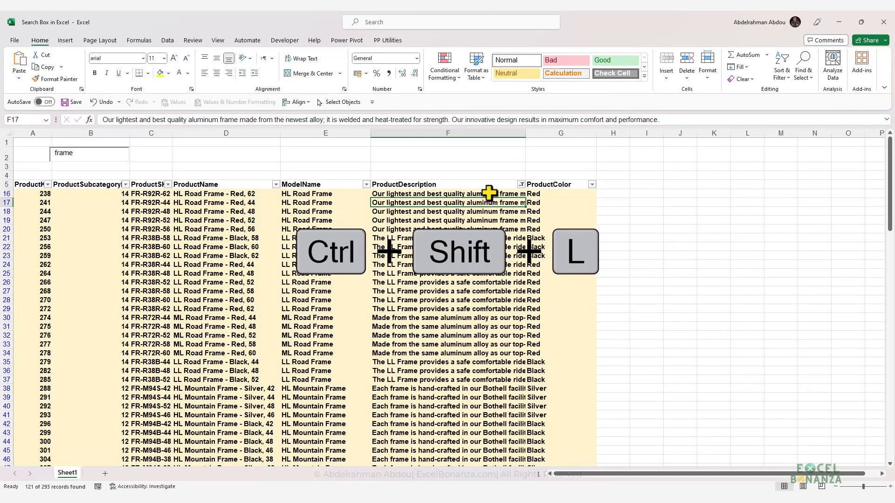
click(483, 194)
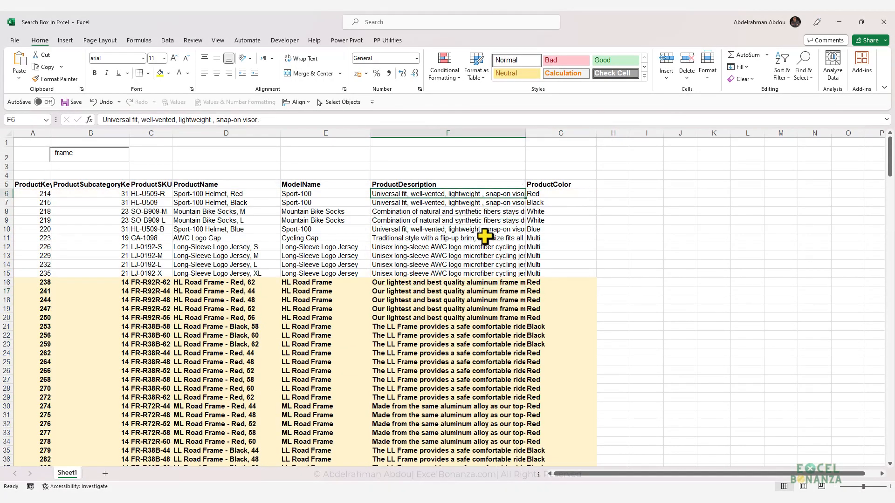
click(487, 308)
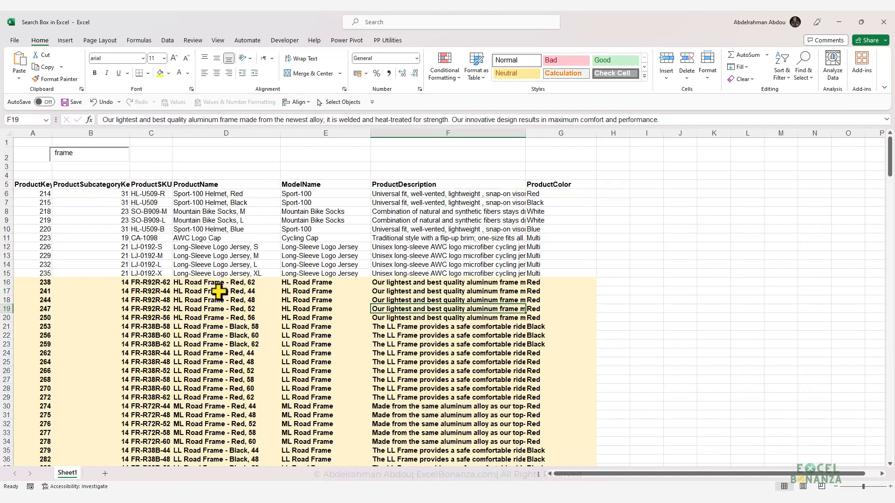
Step: Copy the first HL Road Frame row, A16:G16, and paste it as values into row 299 below the list
drag(28, 283, 553, 282)
key(ctrl+c)
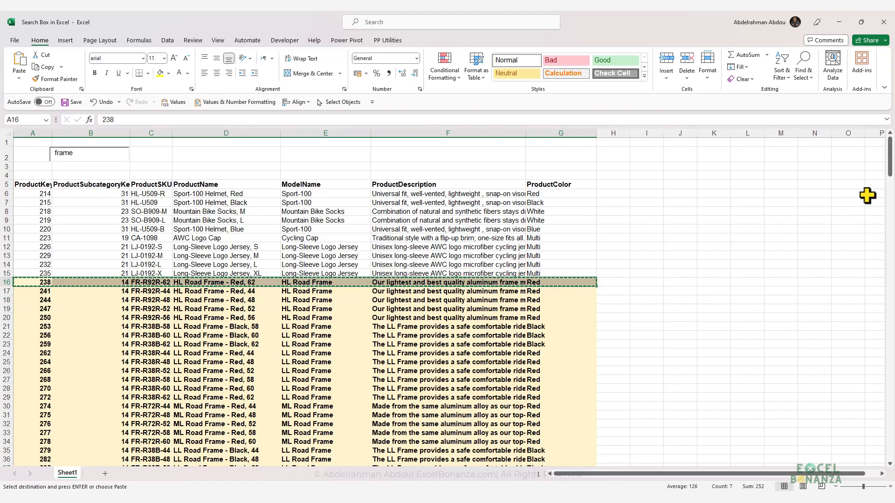
drag(890, 164, 835, 461)
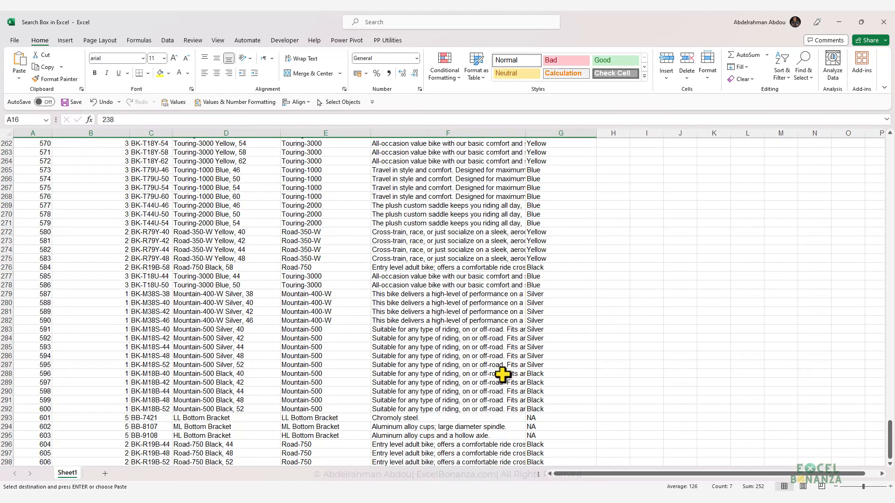
scroll(546, 384, down, 11)
click(33, 178)
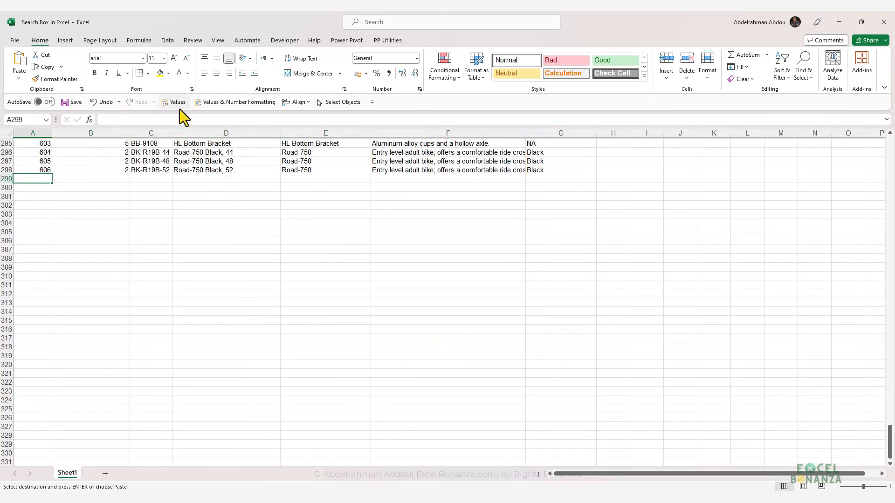
click(215, 103)
click(186, 205)
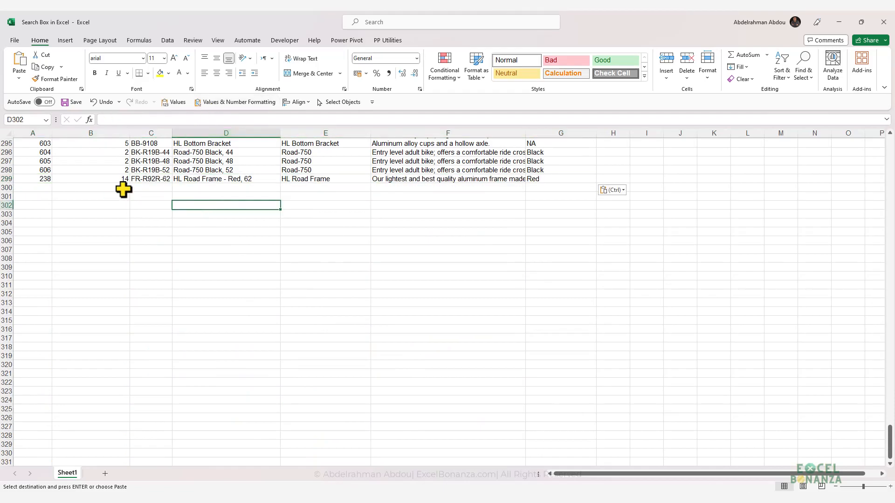
Step: Select the test row in cells A299:G299 and delete its contents
click(32, 180)
drag(576, 178, 16, 180)
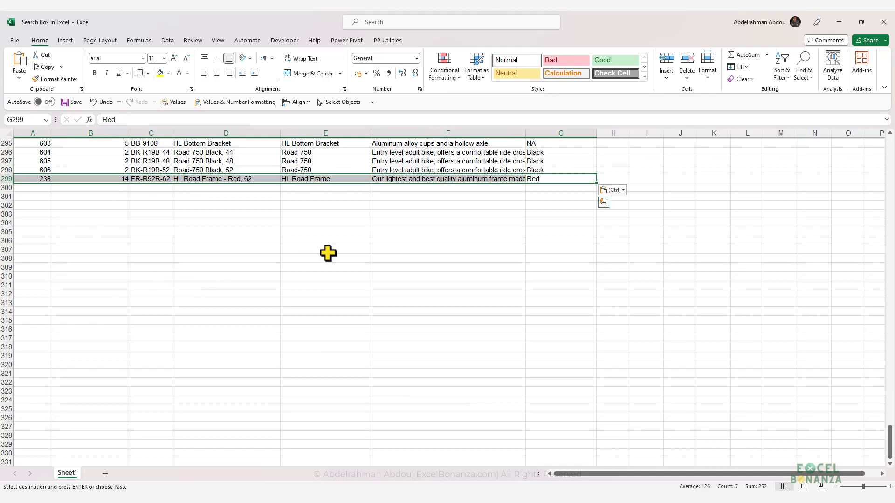
scroll(493, 277, up, 6)
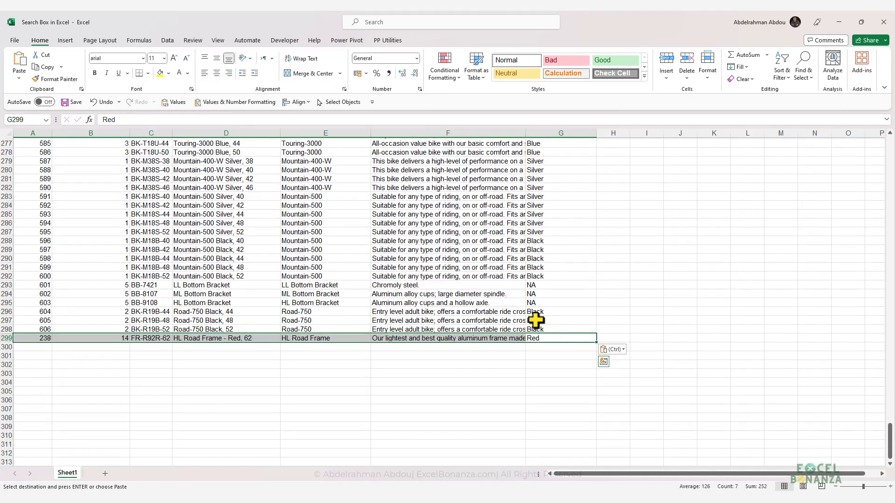
key(Delete)
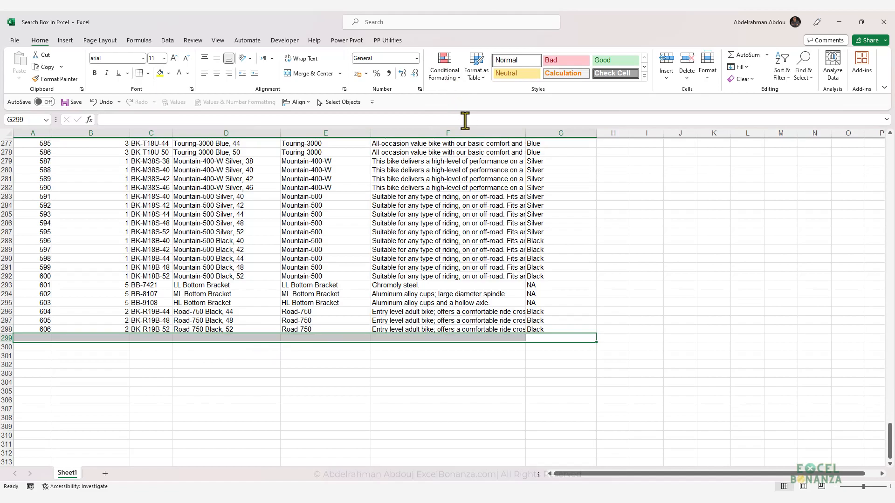
Step: Review the range that the worksheet's conditional formatting rule applies to, and leave the rule as it is
click(450, 79)
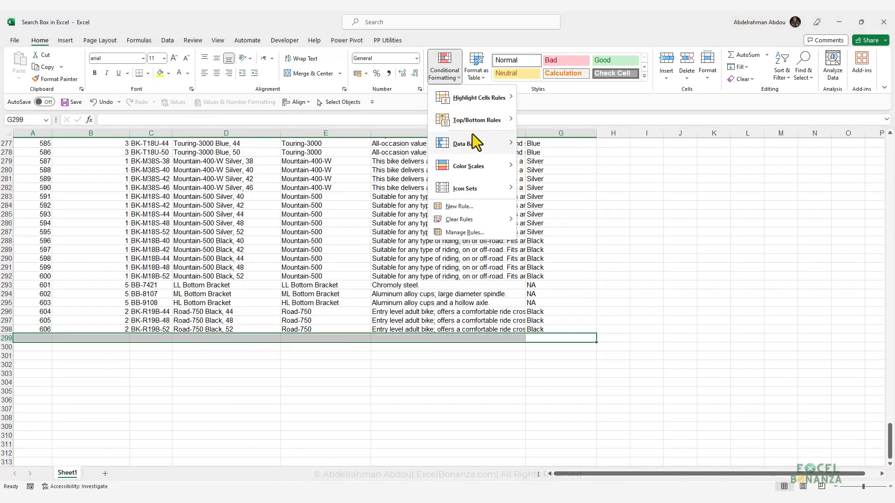
click(469, 234)
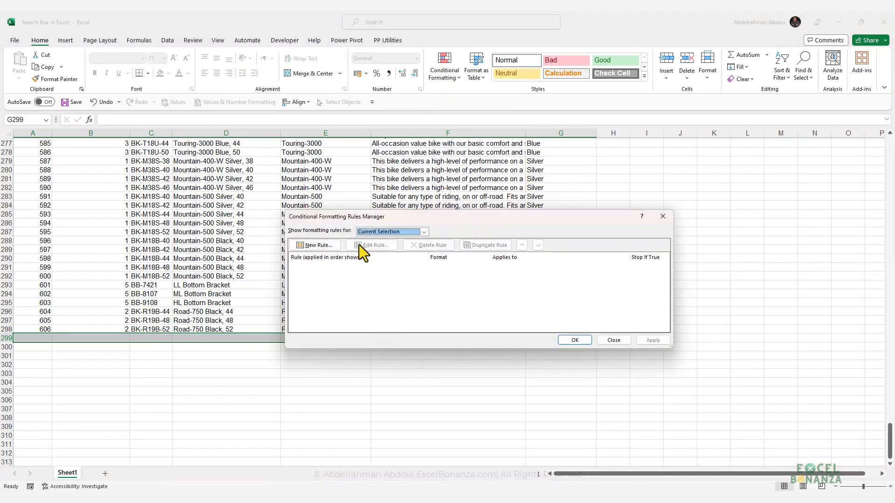
click(372, 232)
click(381, 246)
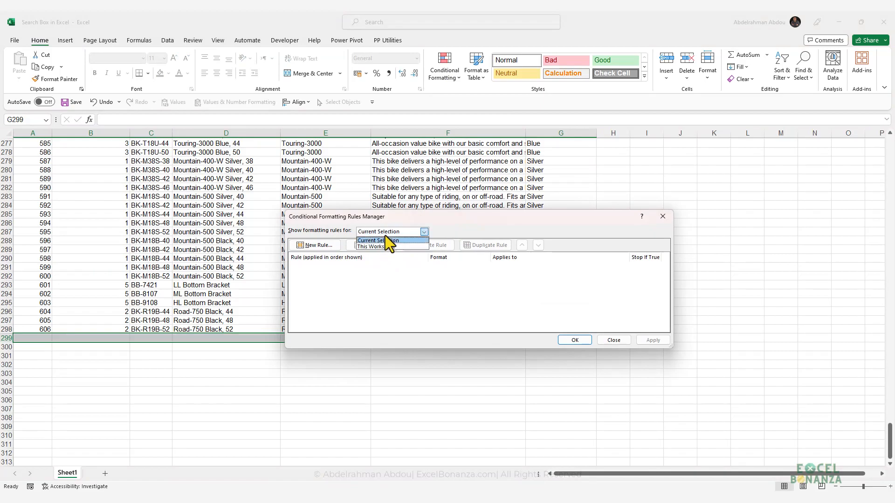
click(539, 270)
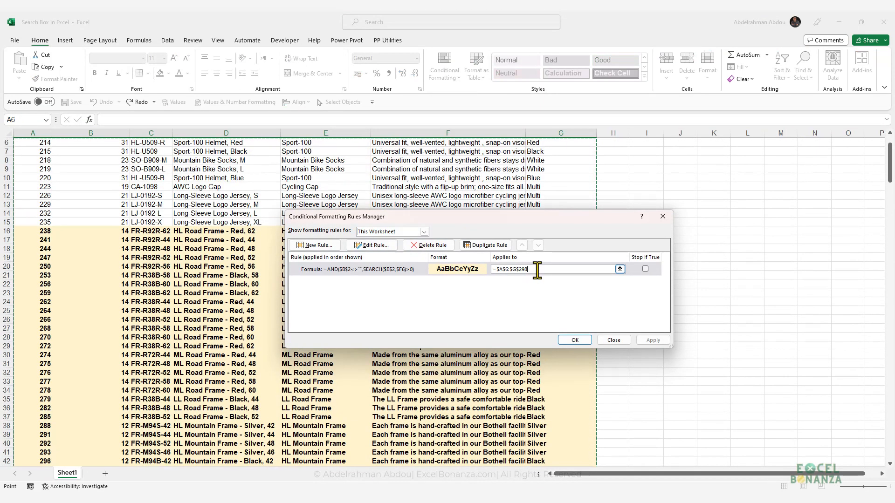
click(612, 340)
Step: Convert the product list in A5:G298 into an Excel table with headers
scroll(400, 205, up, 2)
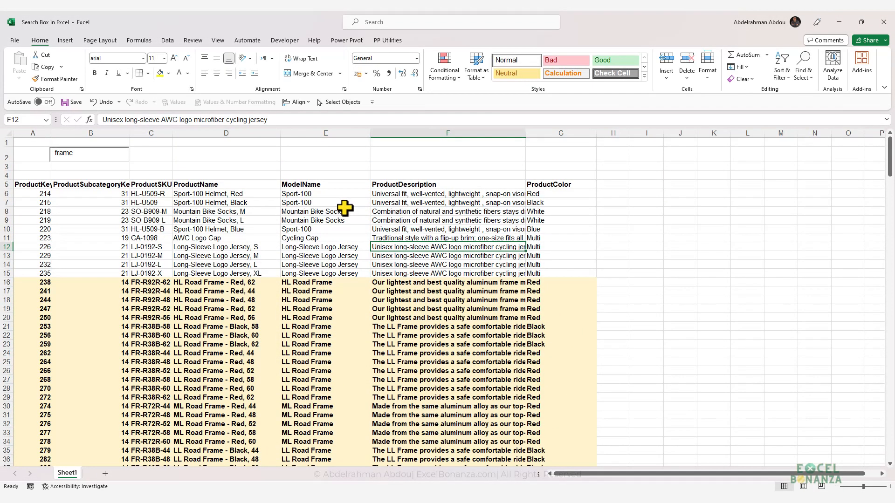
click(358, 248)
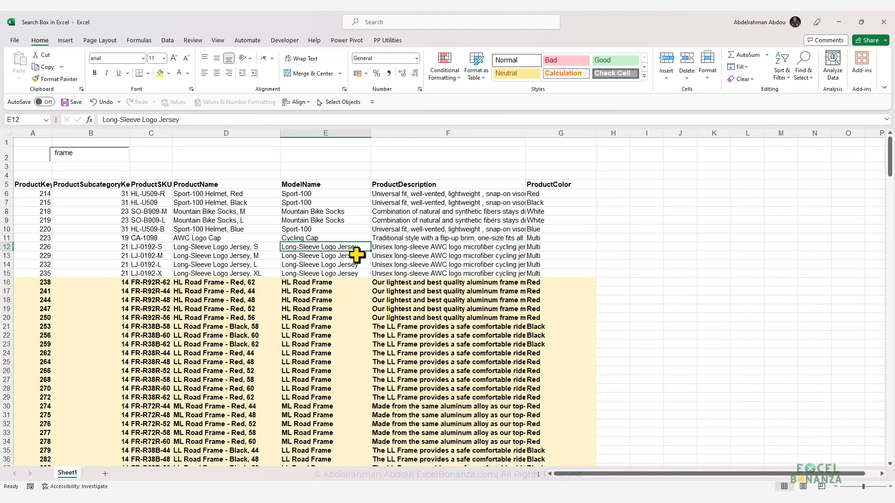
key(ctrl+t)
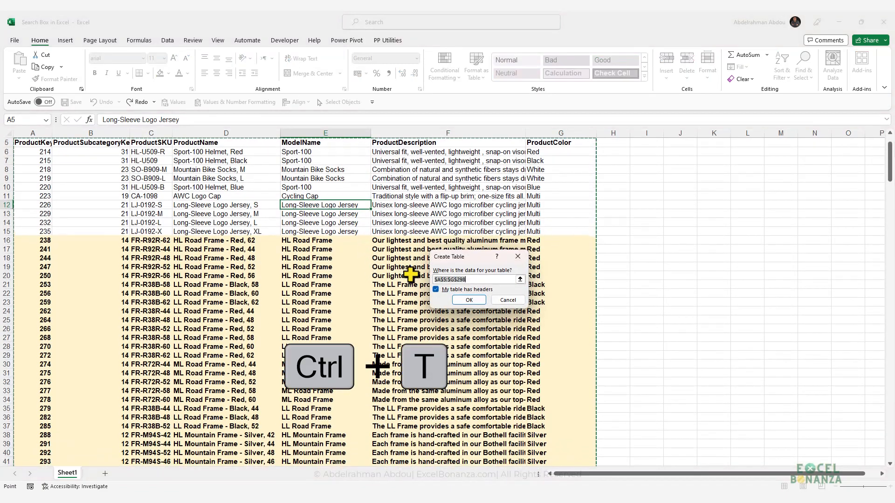
key(Return)
click(417, 275)
click(417, 205)
scroll(348, 201, up, 2)
click(357, 230)
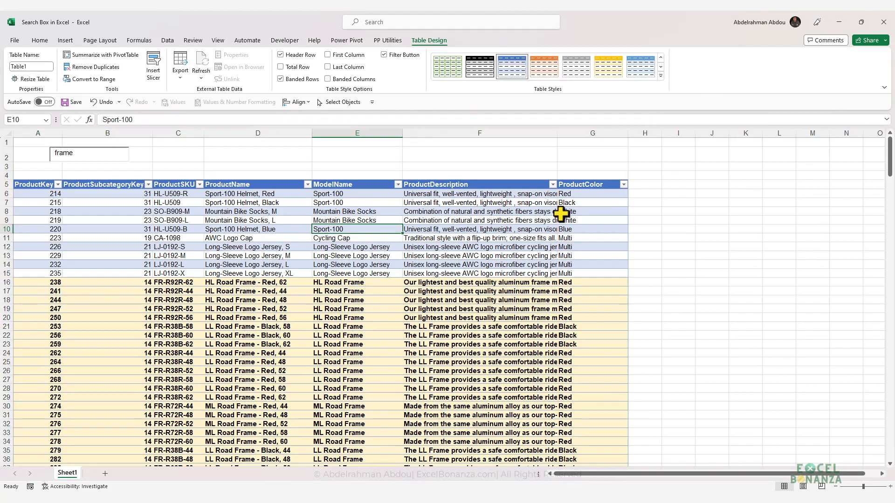
Step: Clear the table style from the product table
click(602, 229)
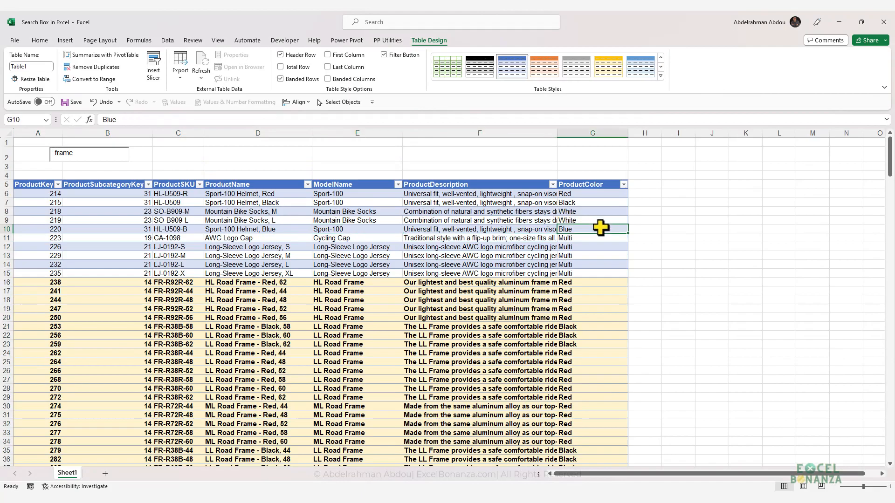
click(660, 76)
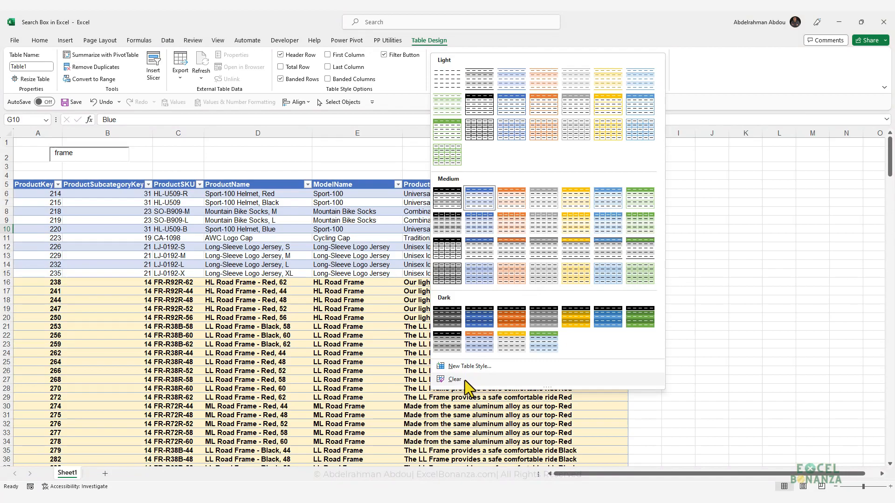
click(465, 380)
click(411, 308)
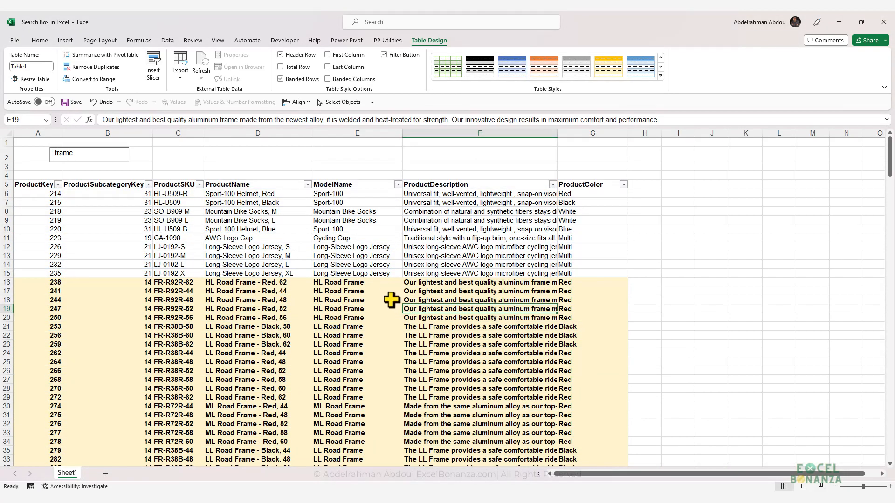
Step: Copy the first HL Road Frame row, A16:G16, and paste its values directly below the table at A299
click(259, 265)
click(440, 265)
drag(586, 285, 36, 281)
key(ctrl+c)
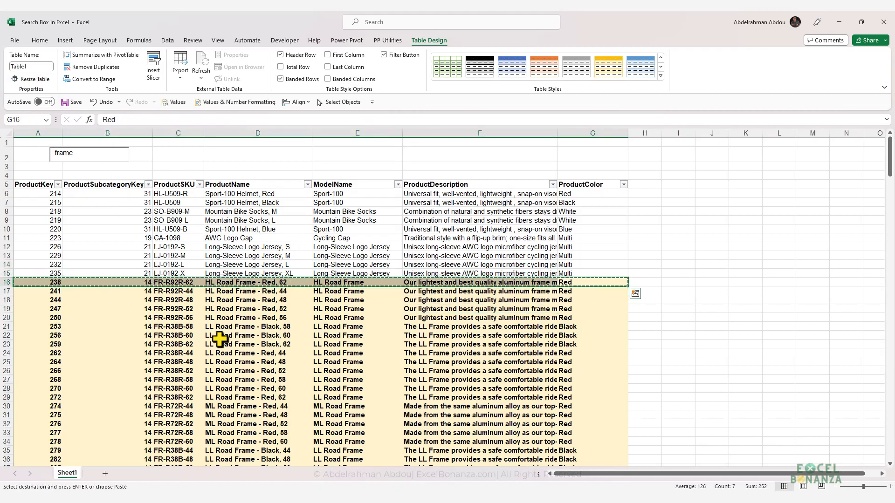
click(57, 320)
key(ctrl+Down)
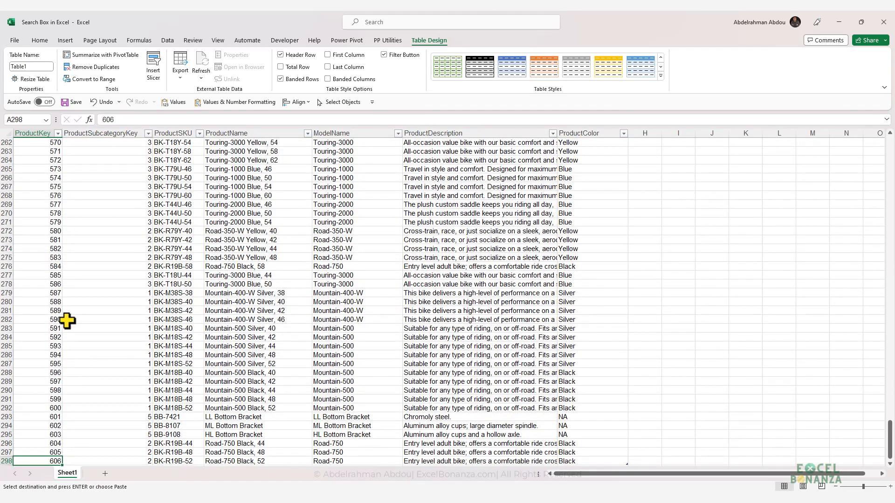
key(Down)
click(172, 102)
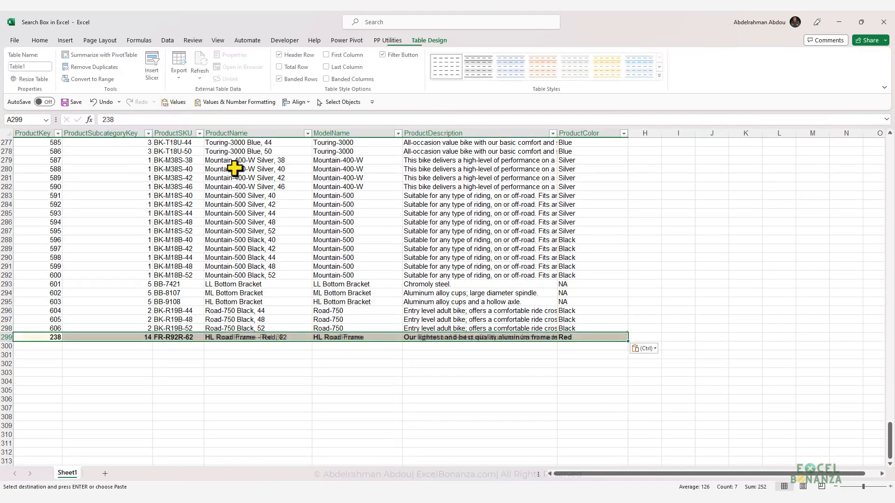
Step: Inspect the formatting of the pasted row and select its cells A299:G299
click(379, 368)
click(593, 337)
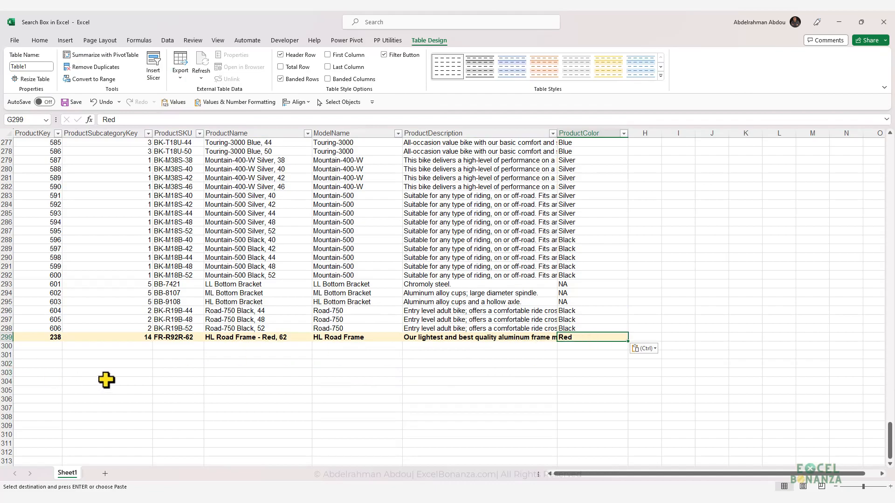
drag(45, 338, 581, 339)
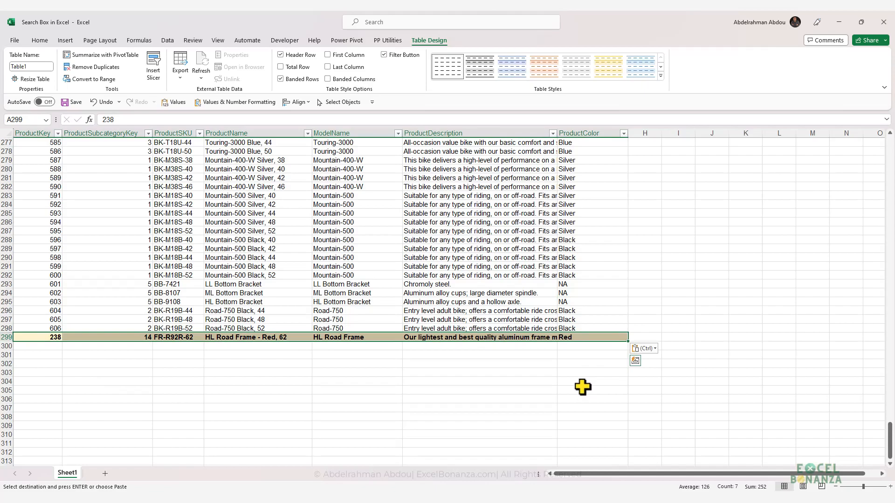